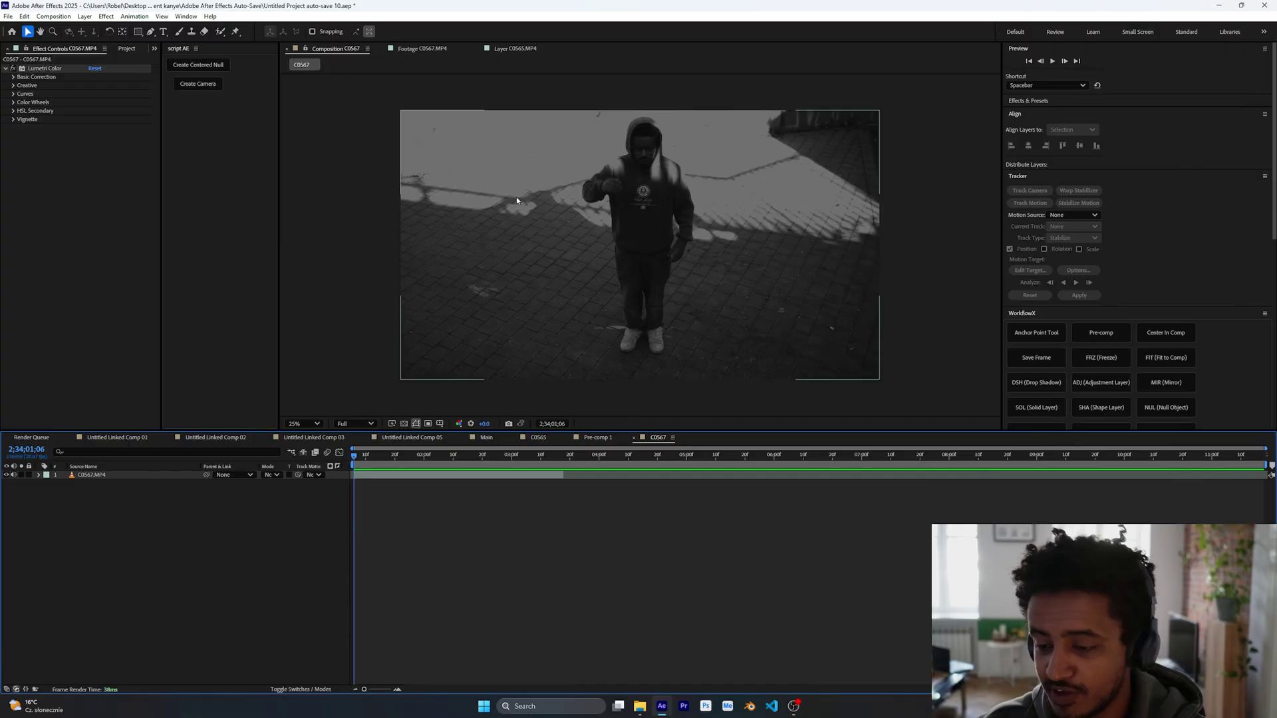
- Preview the footage, then enable Time Remapping on C0567.MP4 and select its Time Remap property
left_click_drag(360, 453, 436, 466)
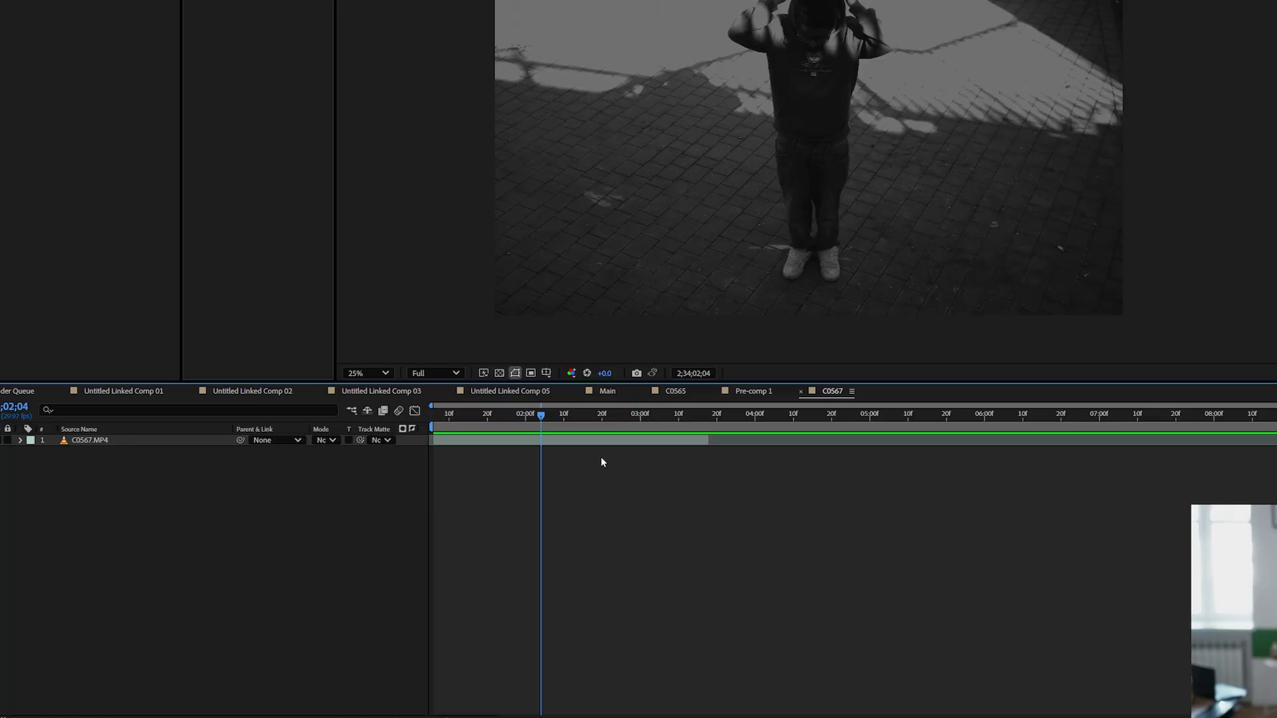
mouse_move(528, 420)
left_mouse_down()
mouse_move(430, 419)
mouse_move(518, 405)
left_mouse_up()
left_click(570, 430)
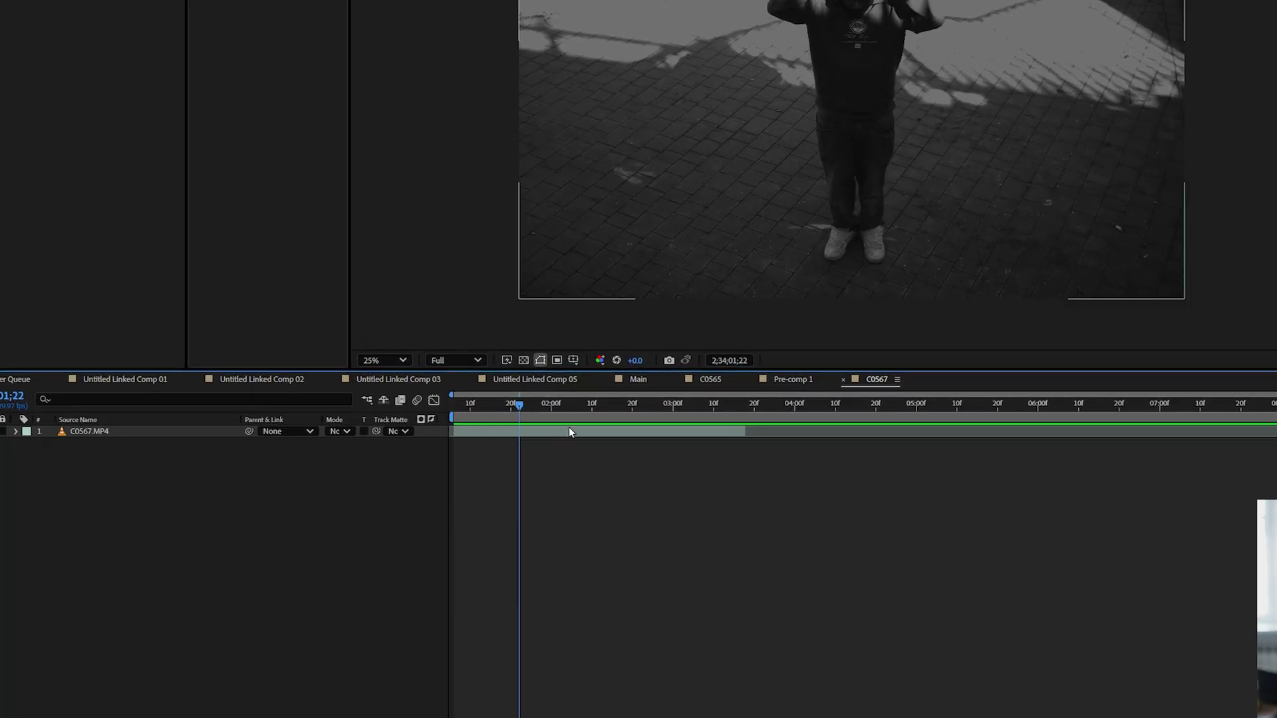
right_click(572, 430)
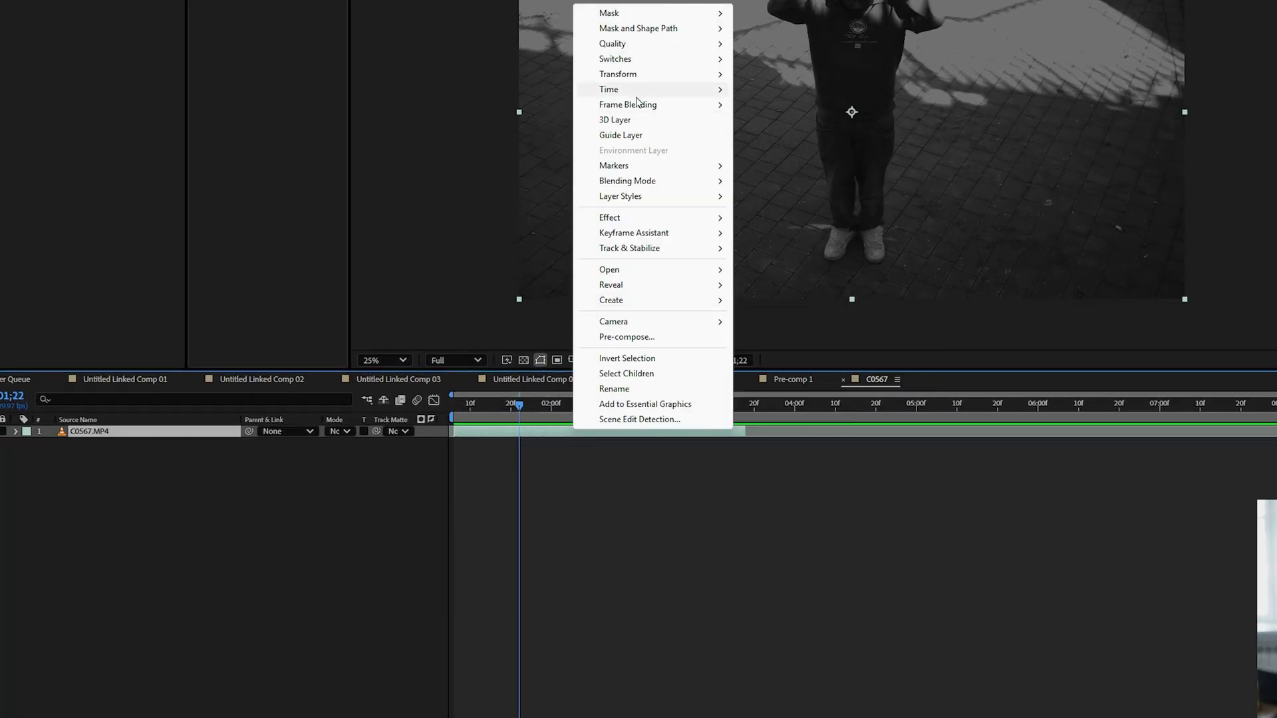
mouse_move(691, 97)
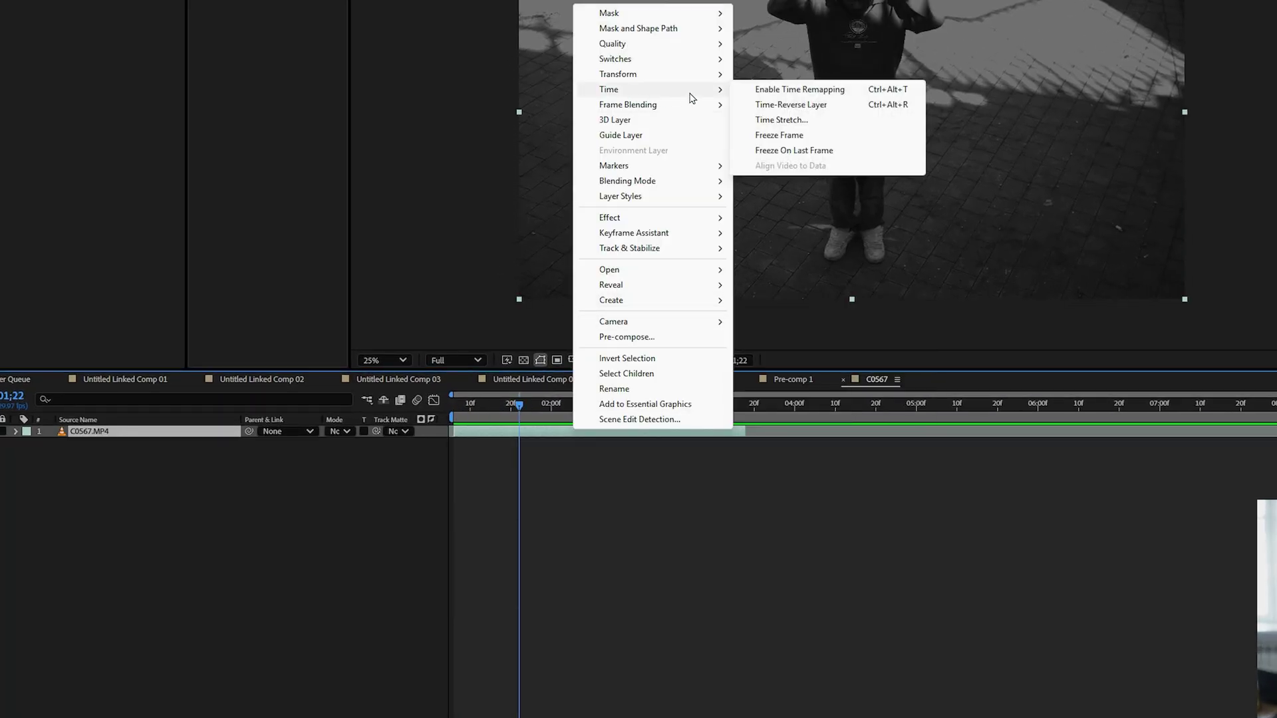
left_click(797, 92)
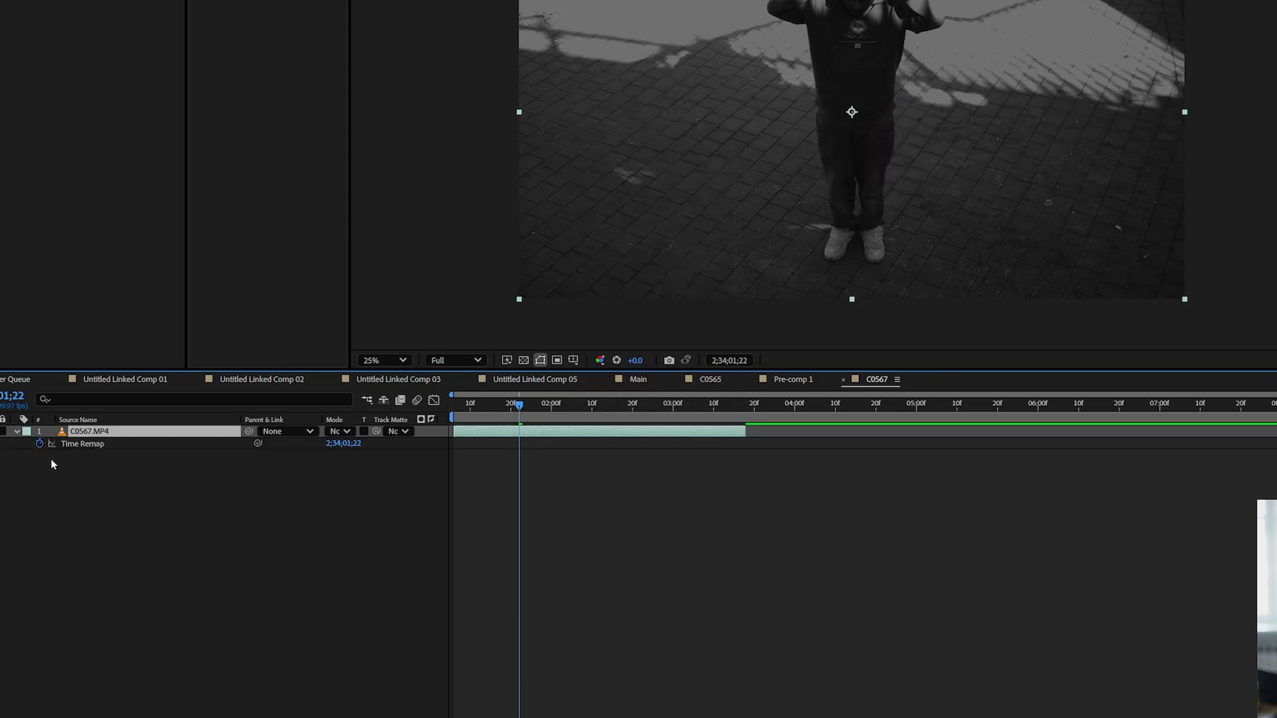
left_click(93, 446)
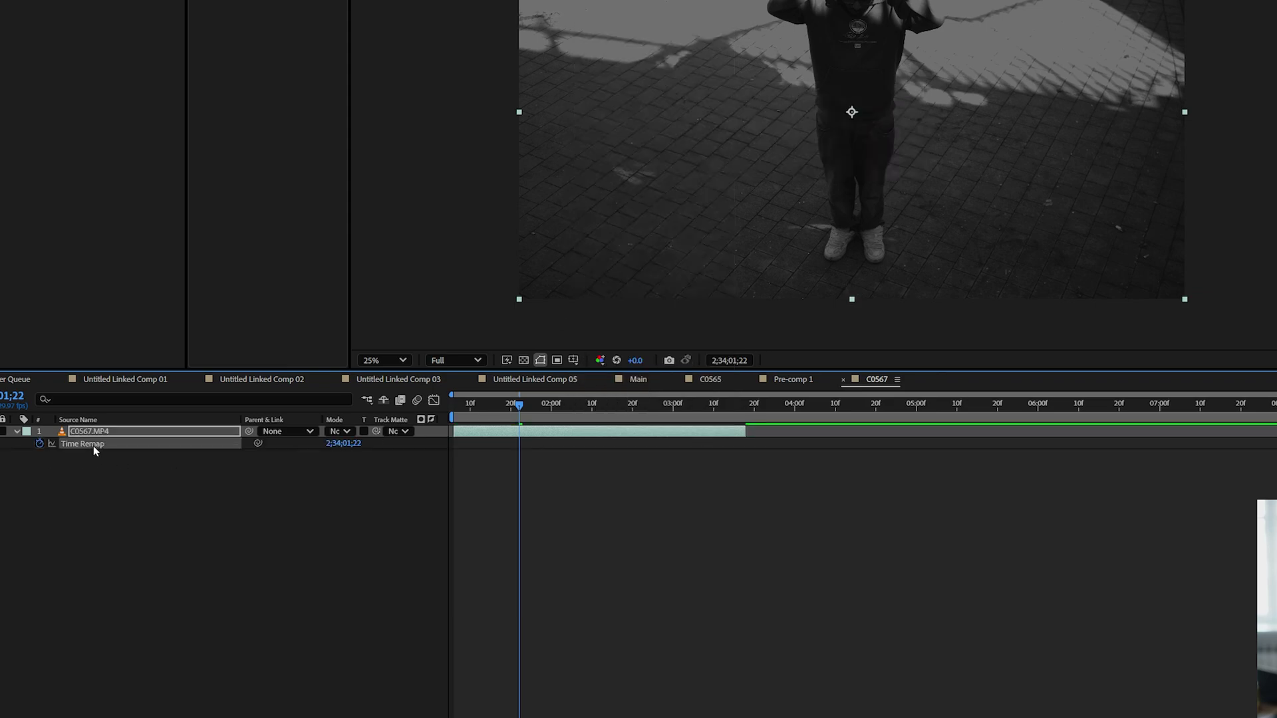
mouse_move(519, 408)
left_mouse_down()
mouse_move(588, 407)
mouse_move(459, 407)
mouse_move(494, 405)
left_mouse_up()
- Add Time Remap keyframes five frames apart, setting the second one's value back to 2;34;01;12
key("alt+shift+t")
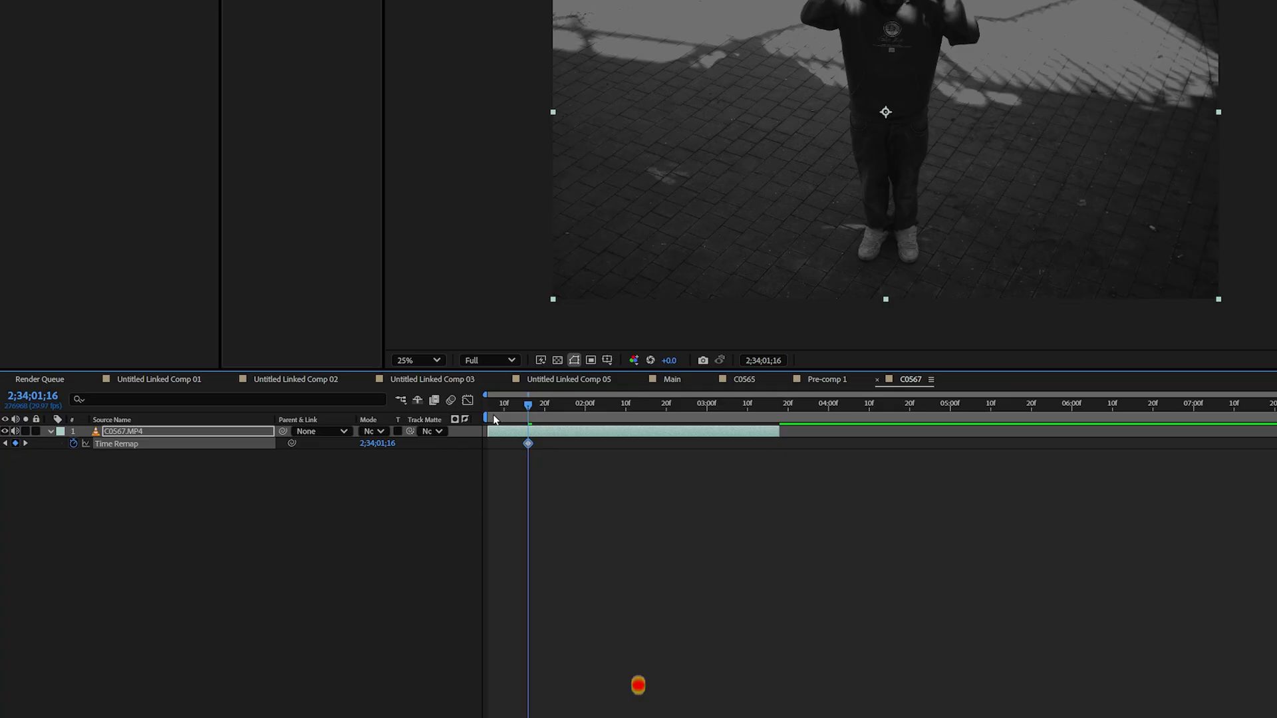
key("Page_Down")
key("Page_Down")
key("Page_Down")
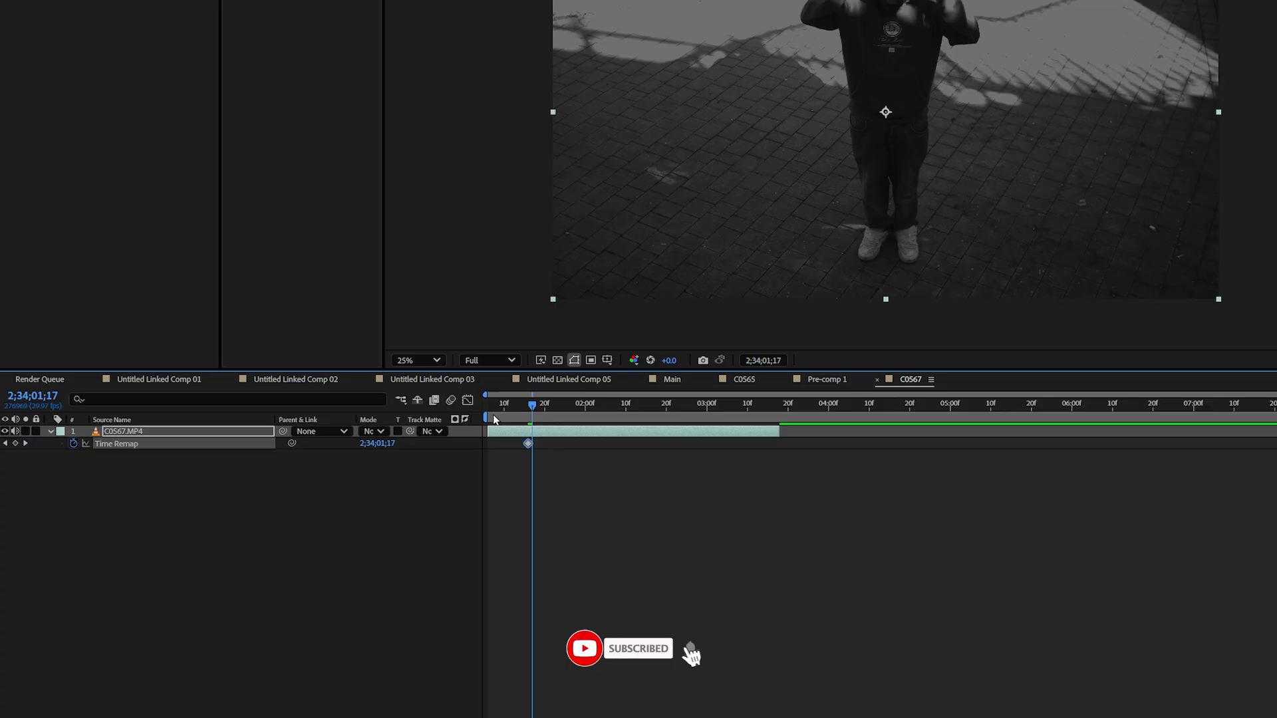
key("Page_Down")
key("Page_Down")
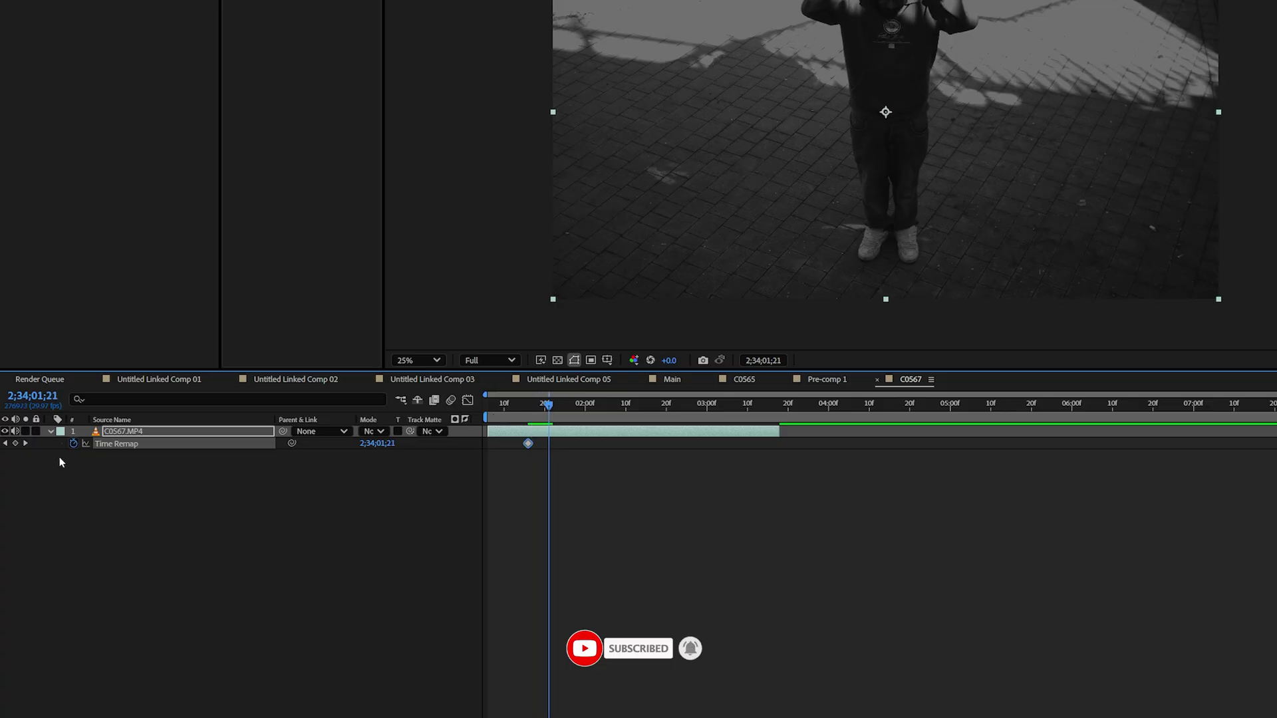
left_click(15, 443)
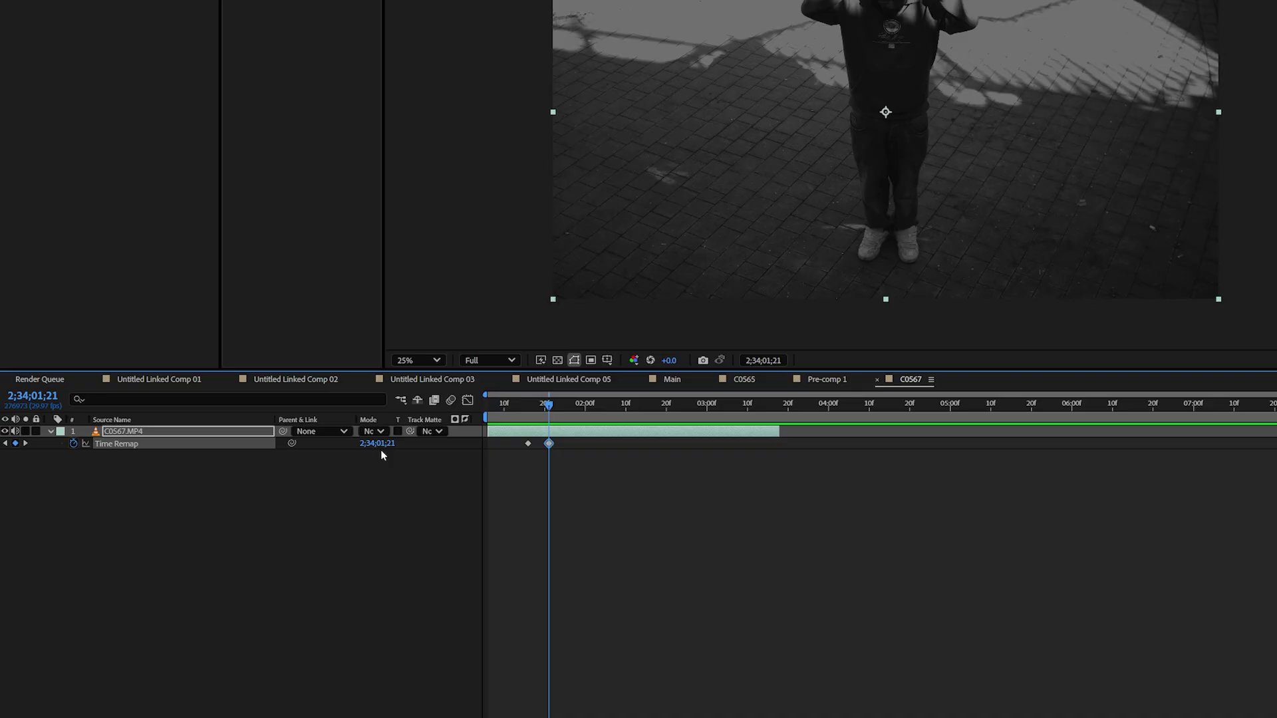
left_click_drag(380, 443, 373, 444)
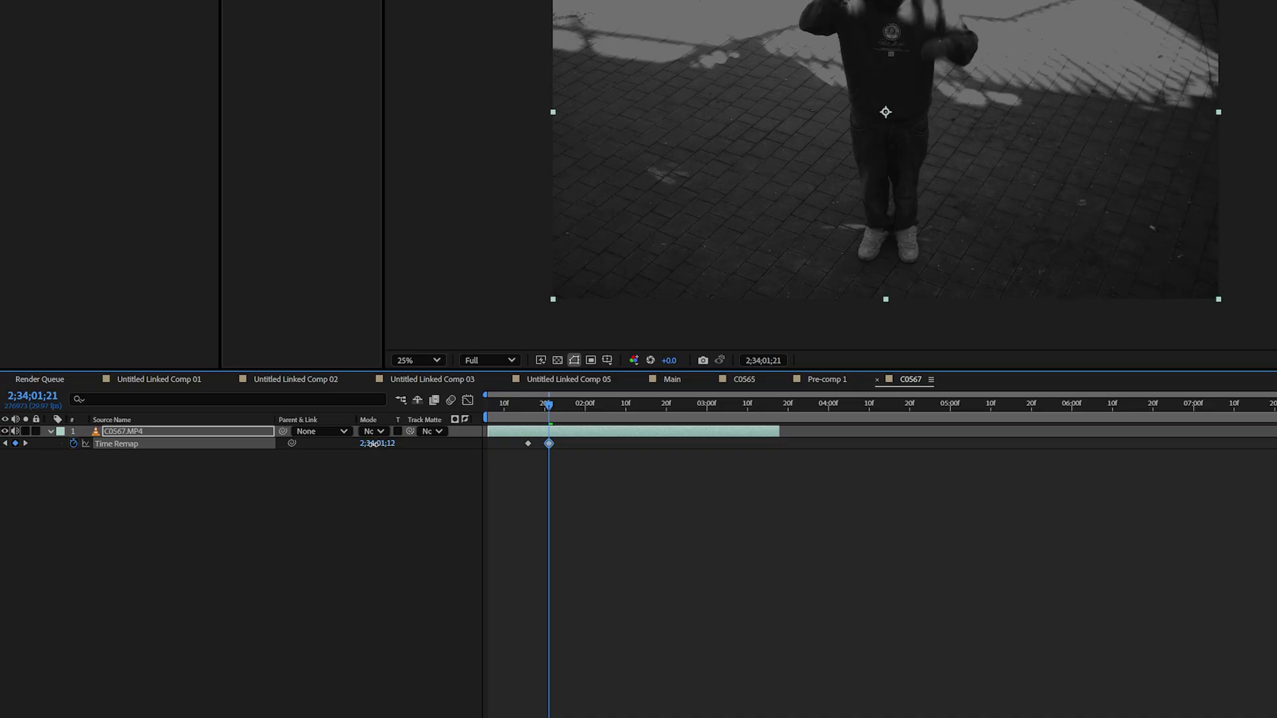
mouse_move(547, 404)
left_mouse_down()
mouse_move(522, 405)
mouse_move(538, 409)
left_mouse_up()
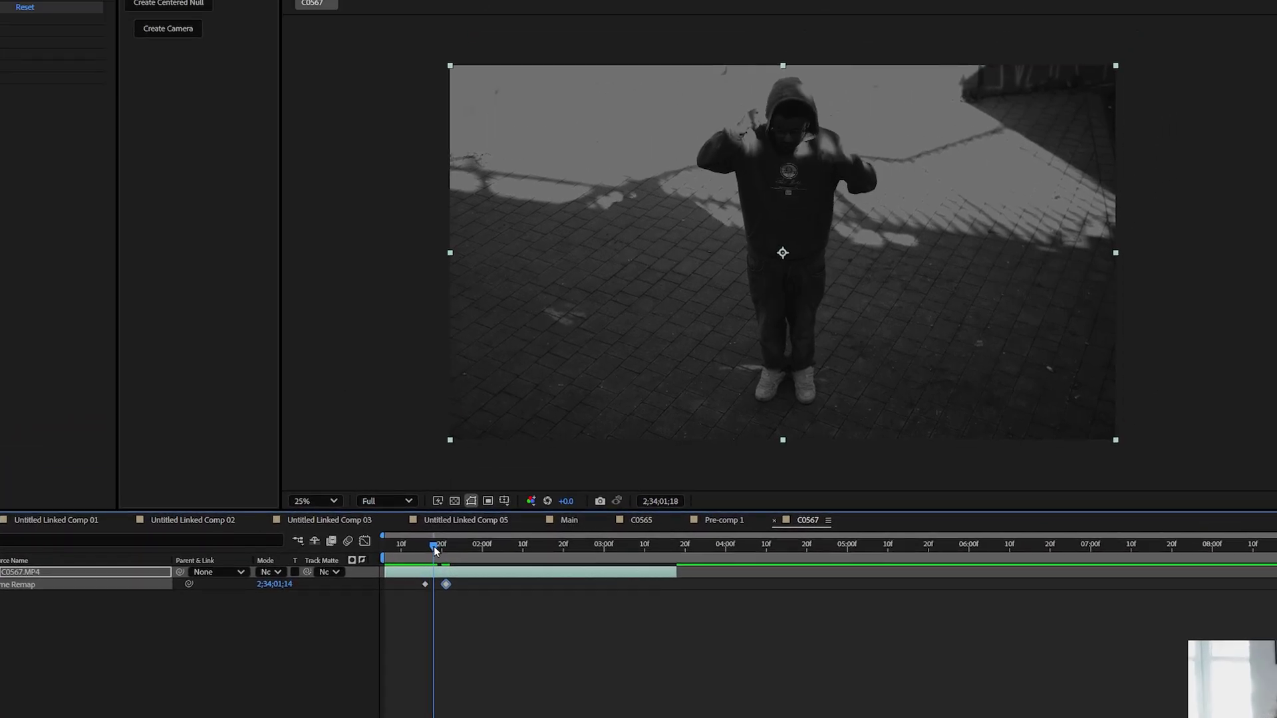
left_click_drag(435, 550, 401, 601)
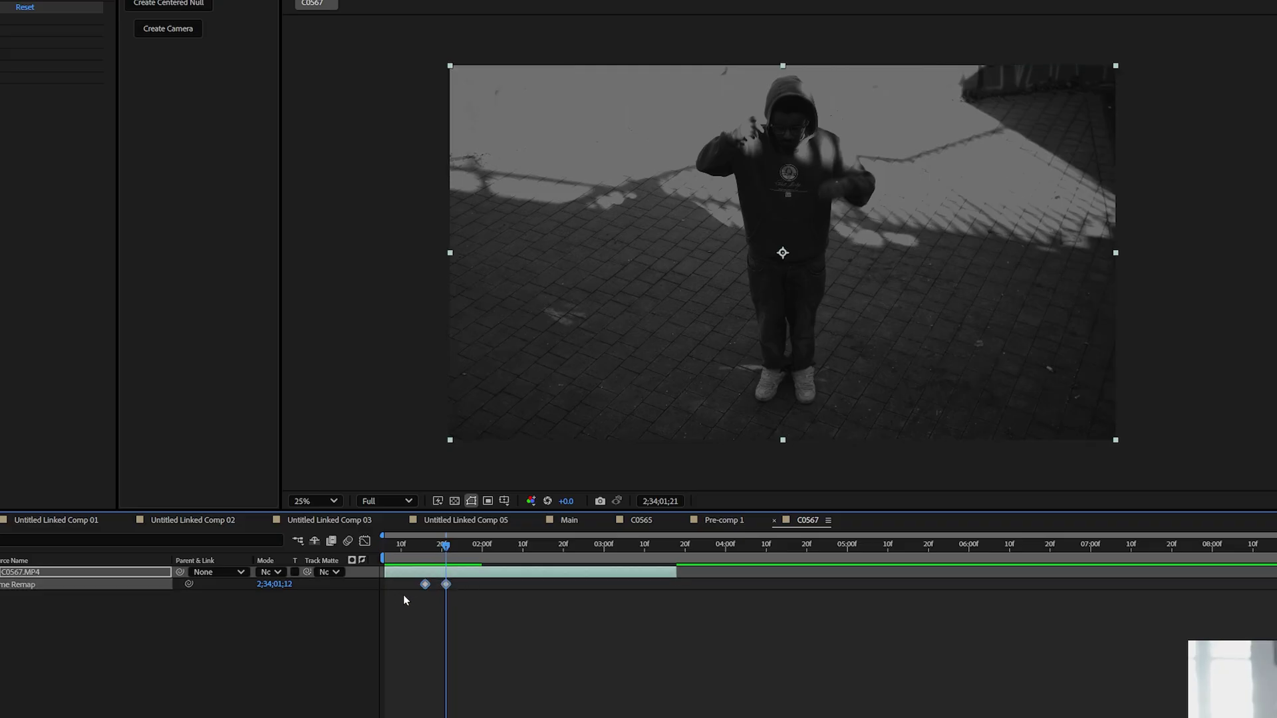
- Paste the keyframes repeatedly, doubling them to sixteen, and lengthen the layer to cover them
left_click(466, 547)
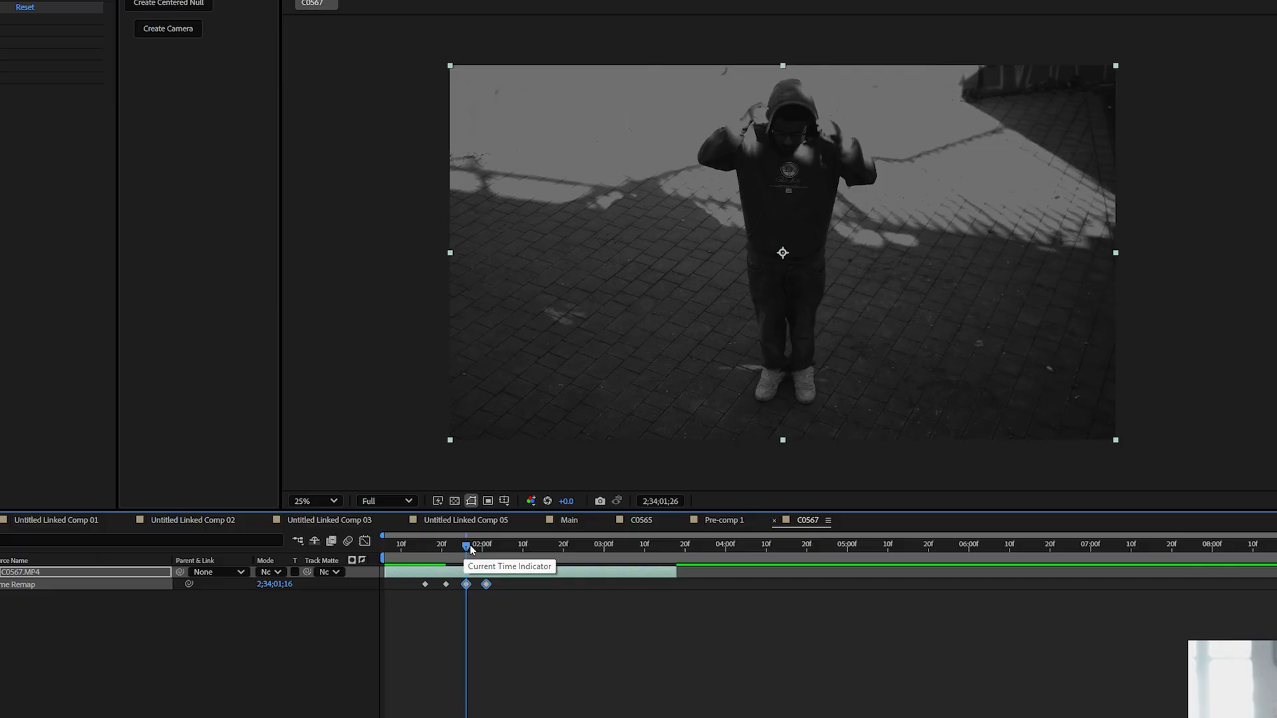
key("ctrl+v")
left_click(511, 588)
left_click_drag(511, 590, 397, 605)
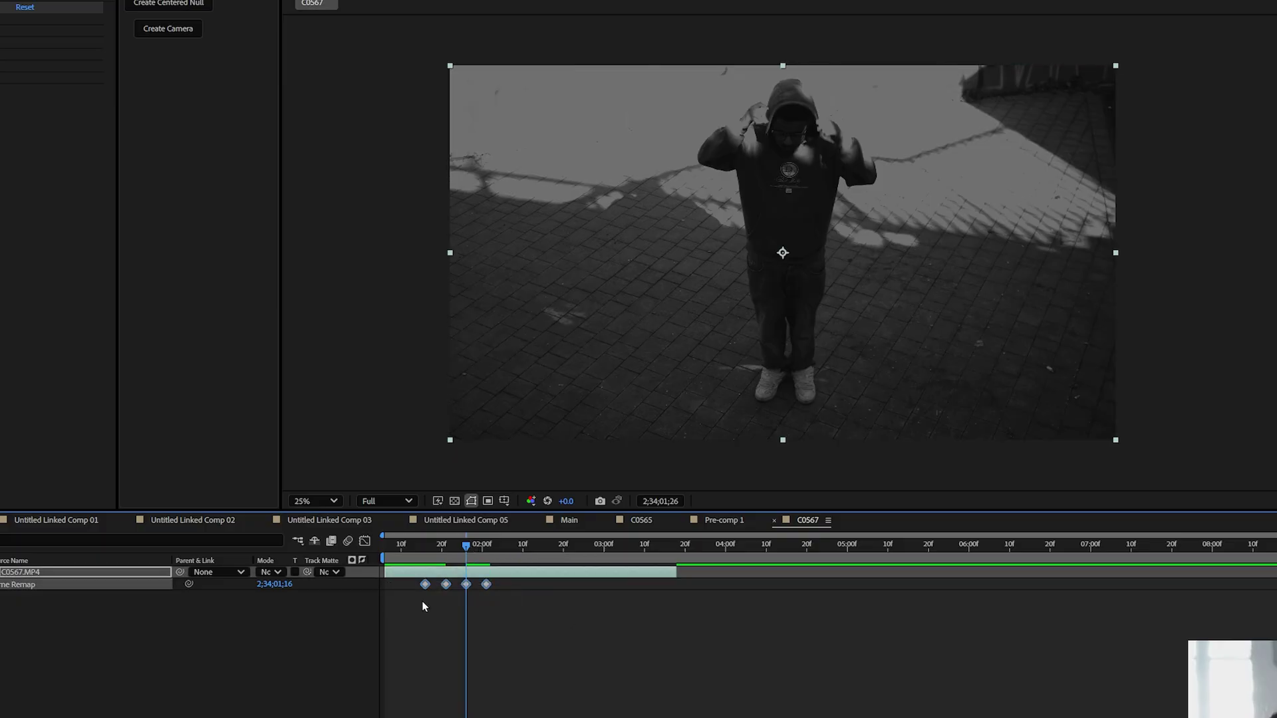
left_click_drag(467, 547, 506, 546)
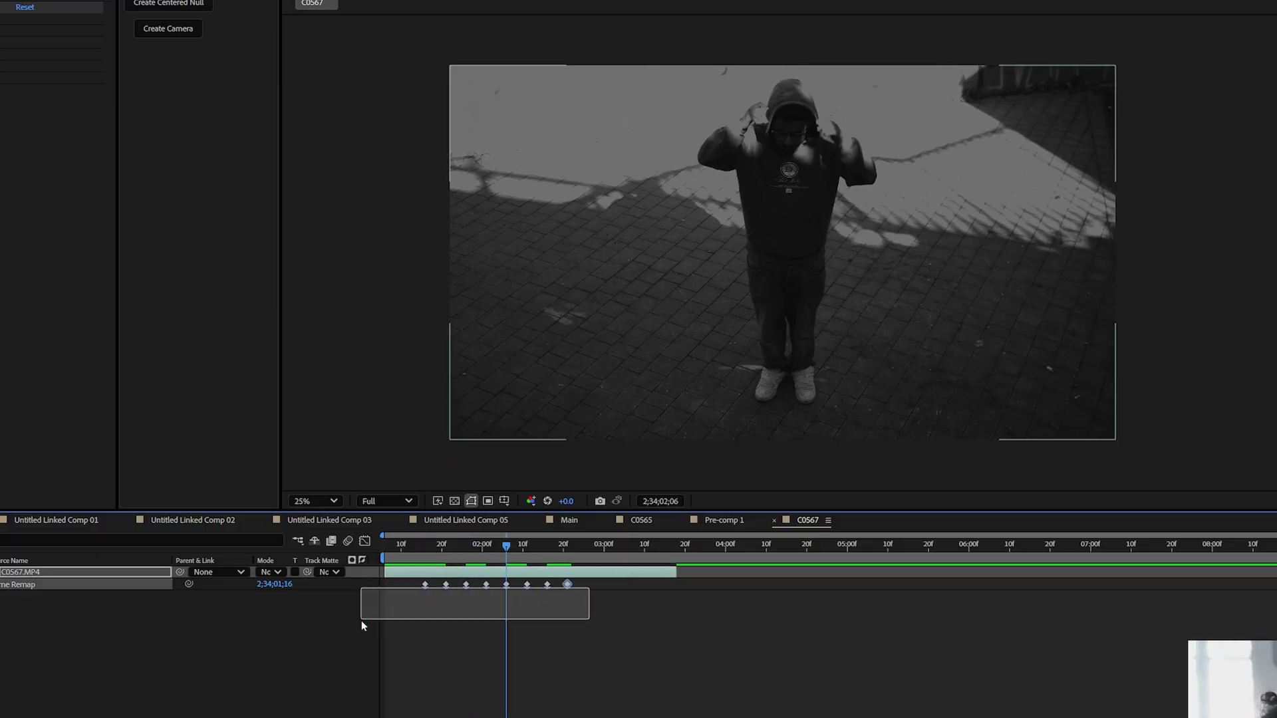
key("ctrl+v")
left_click(387, 594)
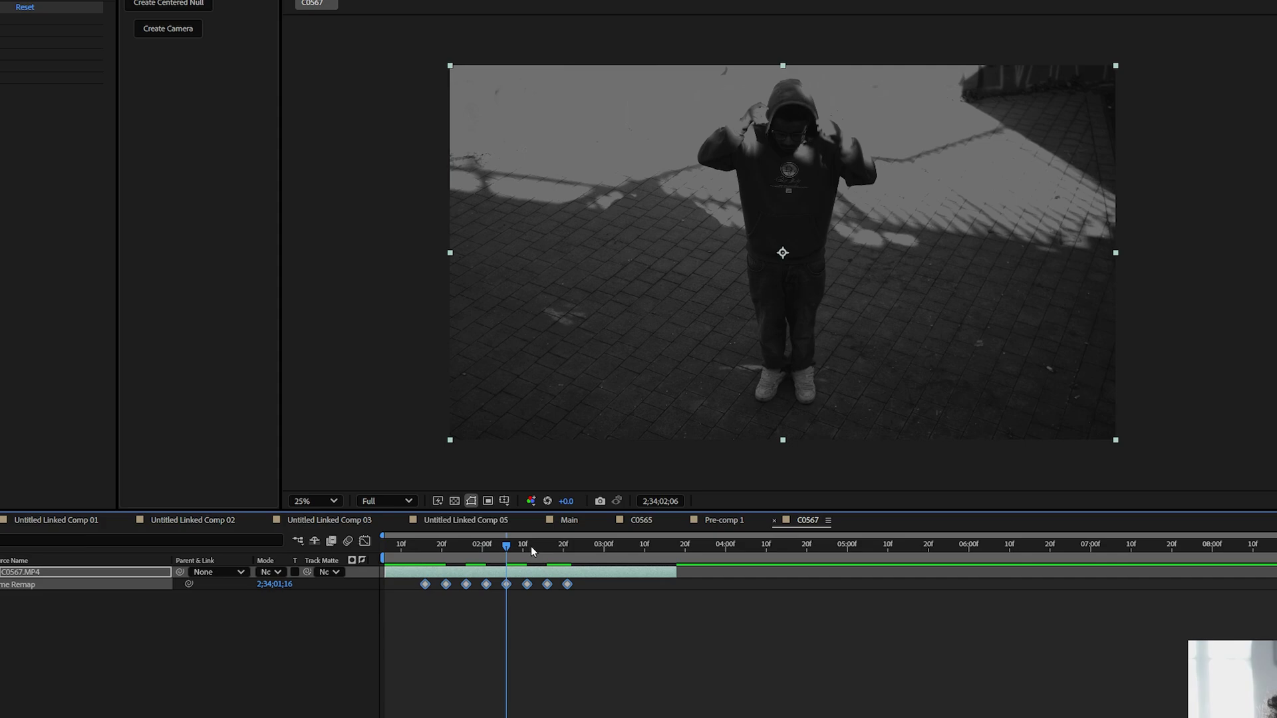
left_click_drag(506, 547, 587, 547)
key("ctrl+v")
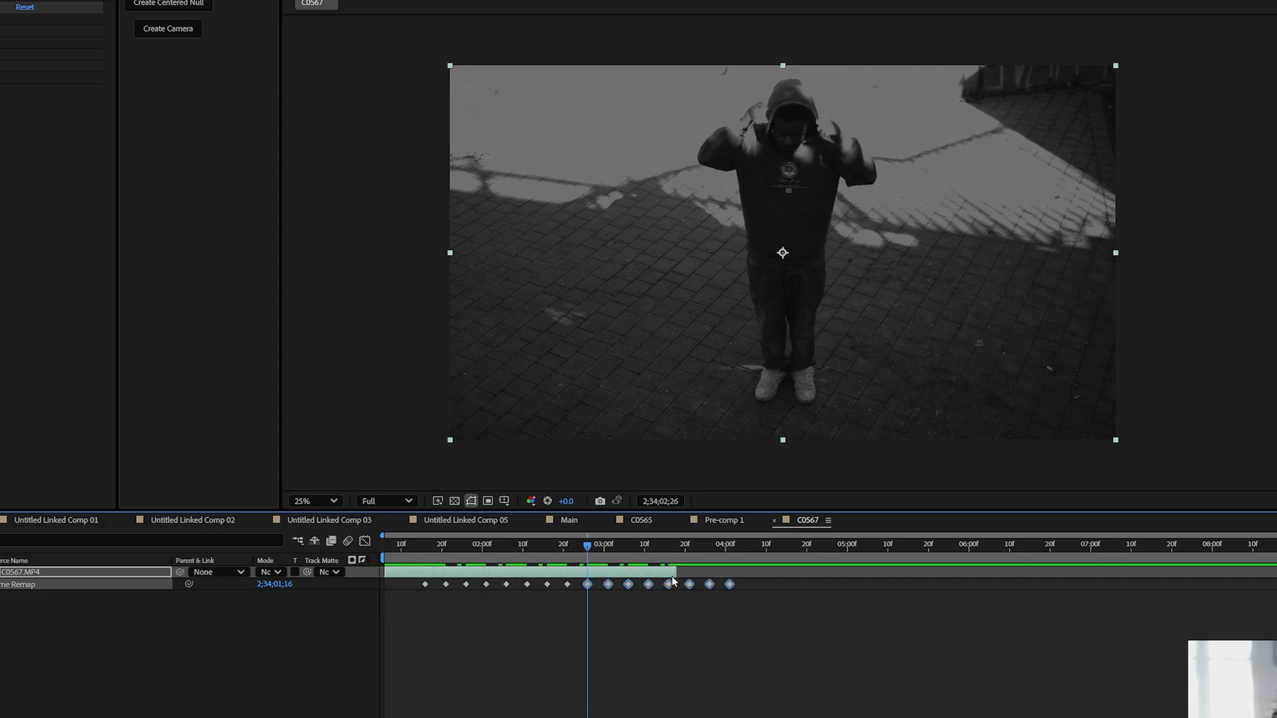
left_click_drag(670, 576, 736, 577)
- Preview the looping rewind stutter and return to just before the first keyframe
key("space")
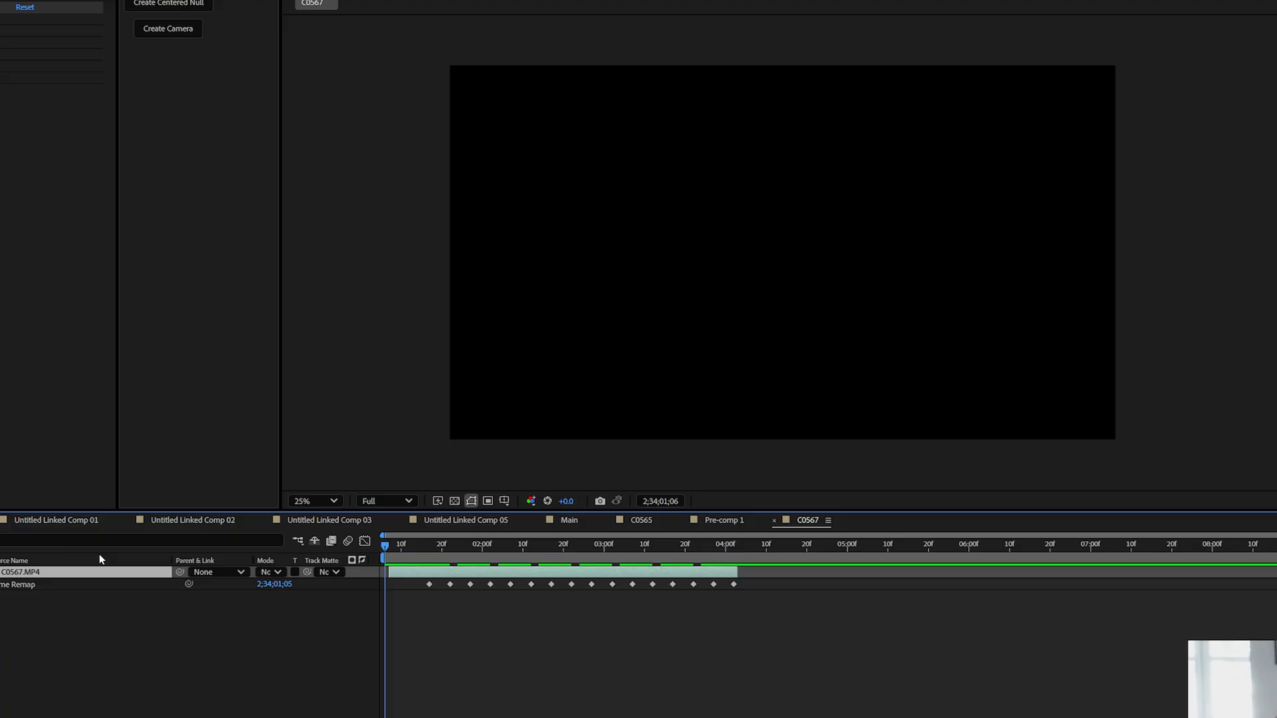
key("space")
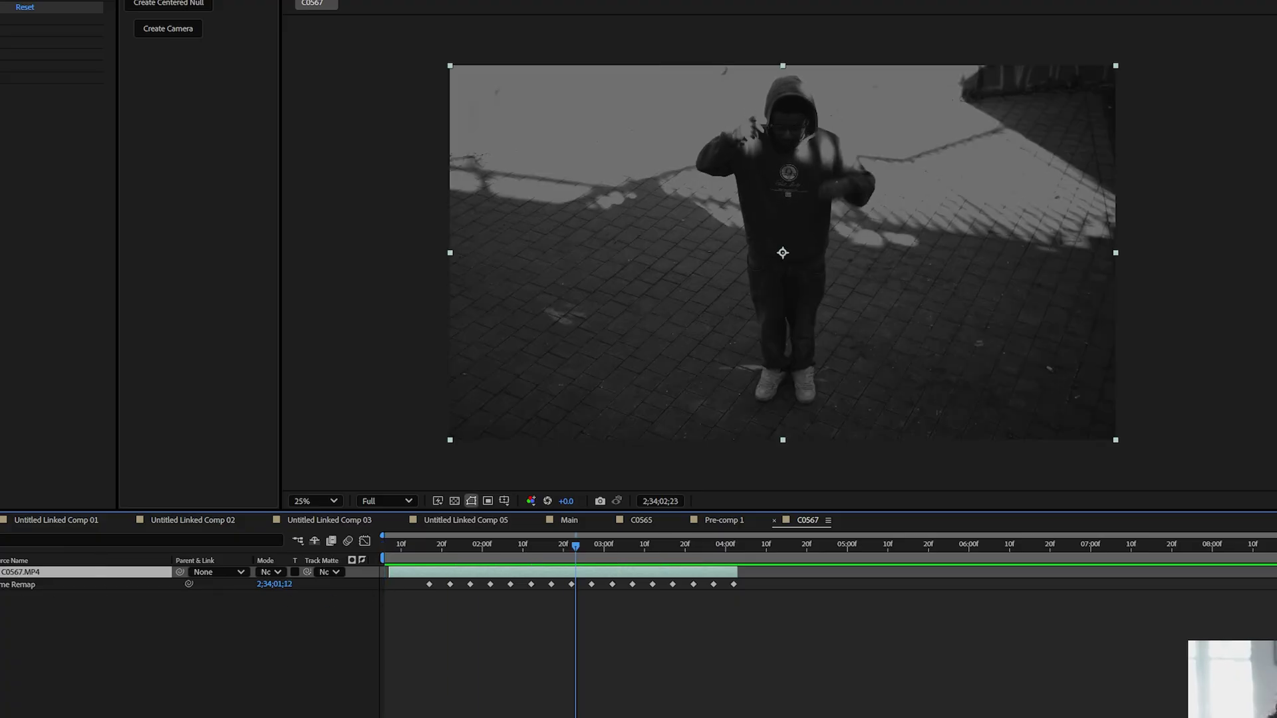
key("space")
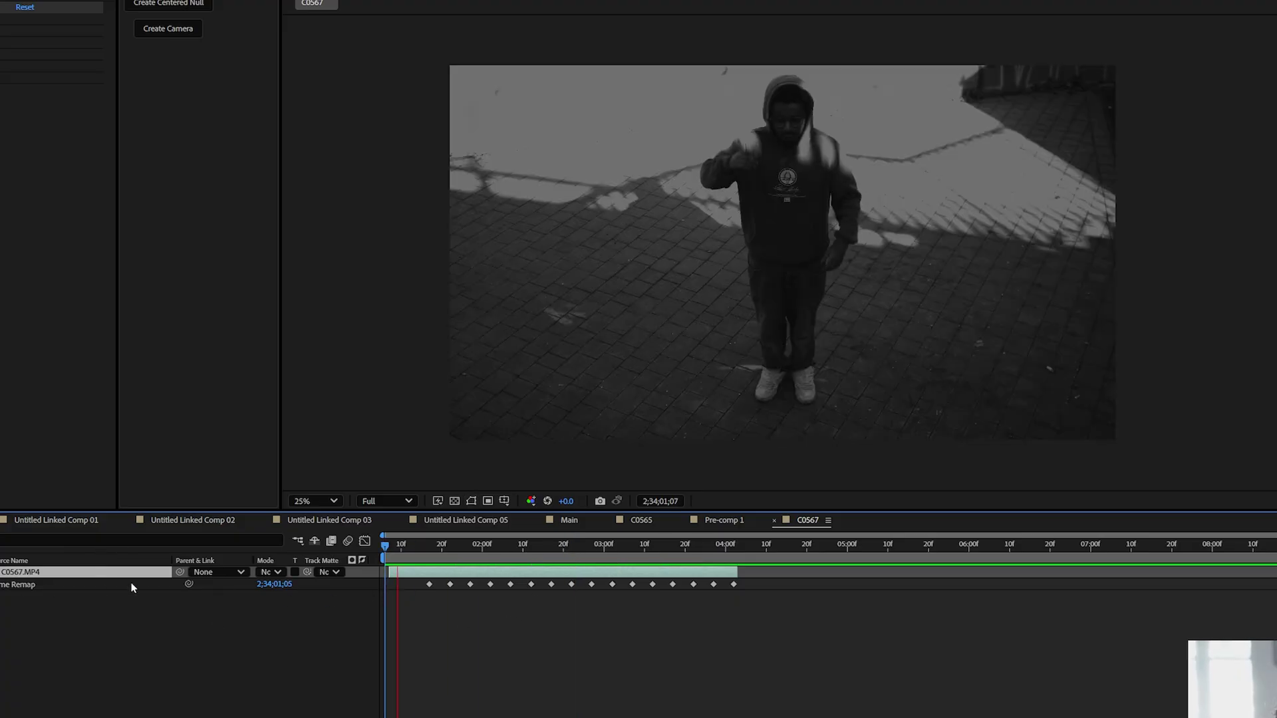
key("space")
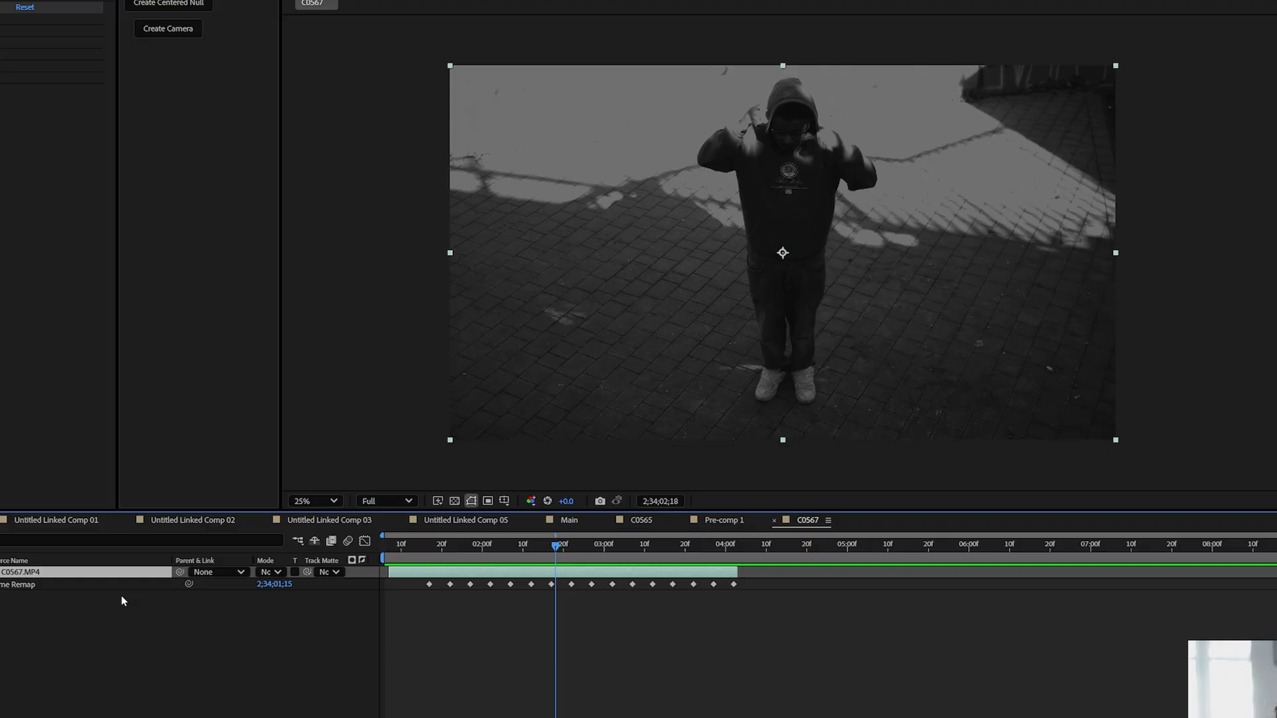
key("space")
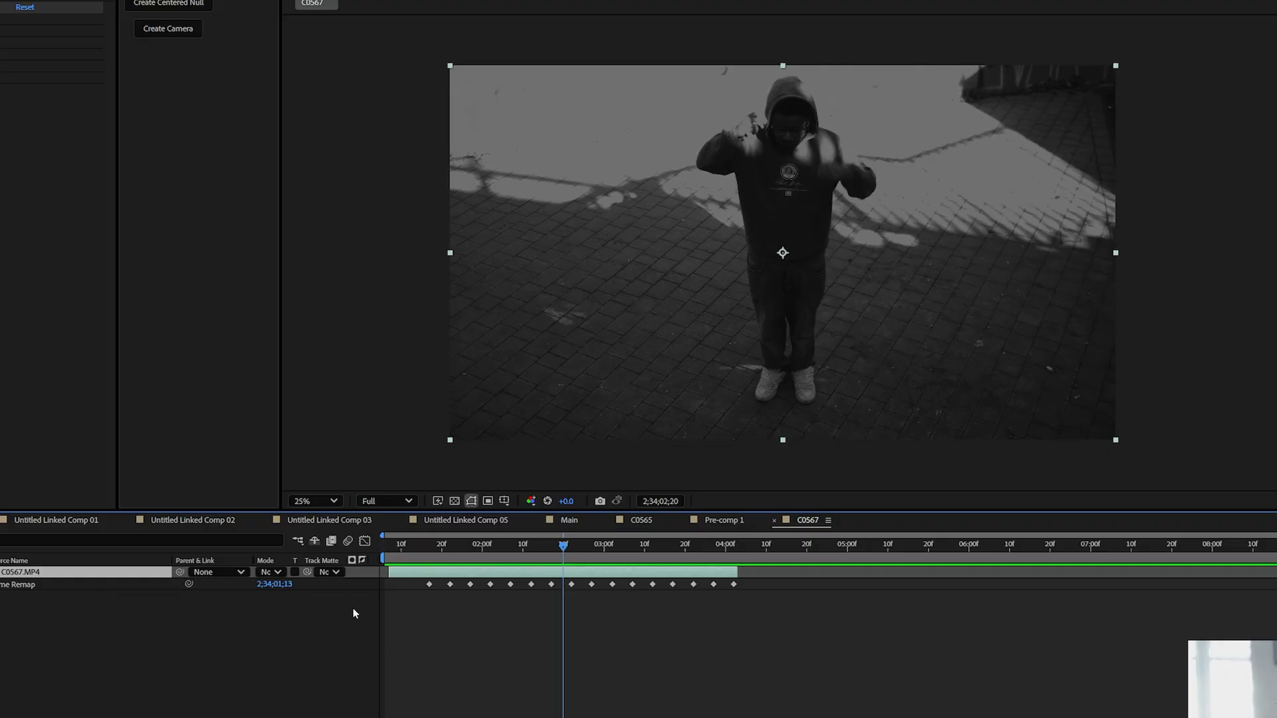
left_click_drag(557, 558, 426, 559)
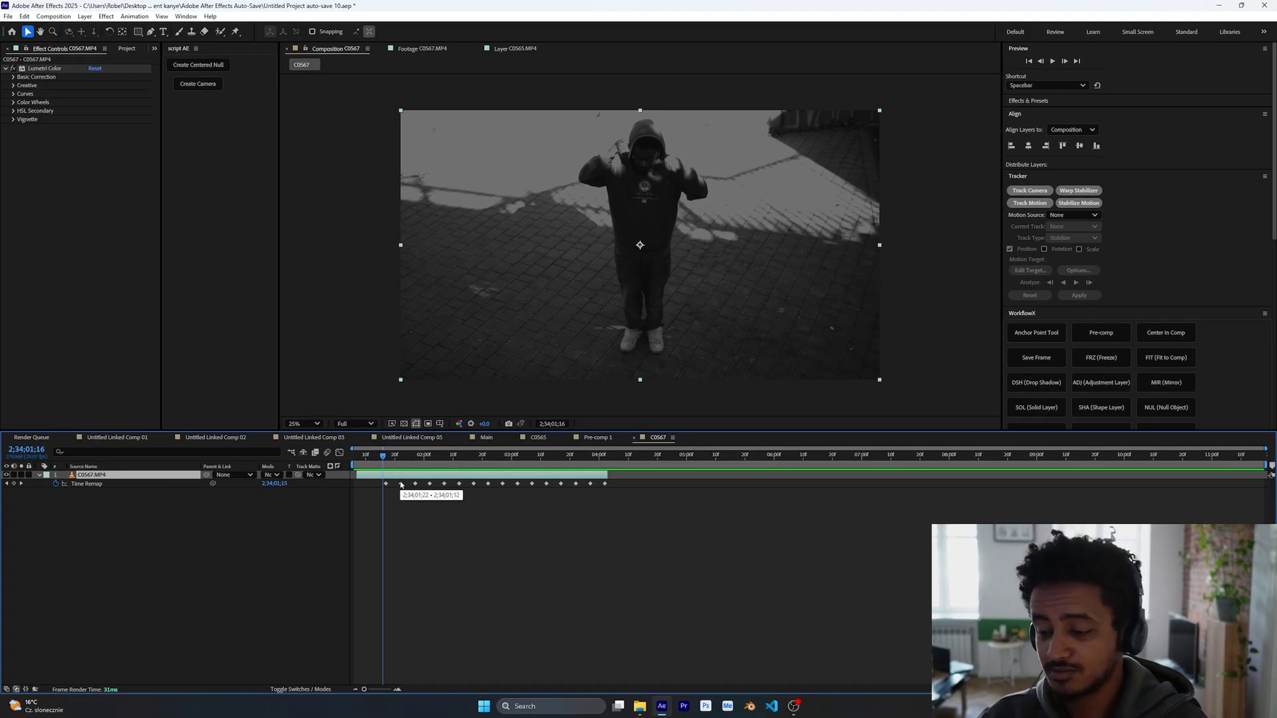
- Apply Easy Ease to all sixteen Time Remap keyframes and drag the influence into sharp speed spikes
left_click_drag(646, 484, 363, 494)
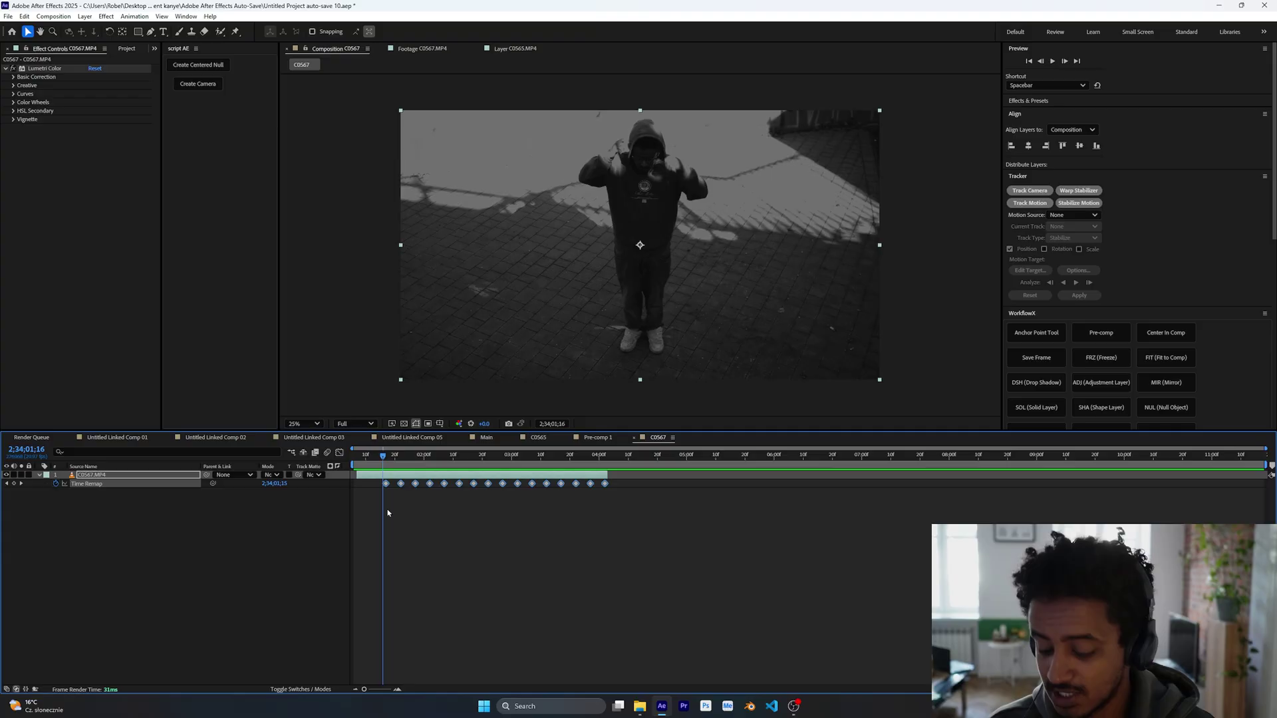
key("F9")
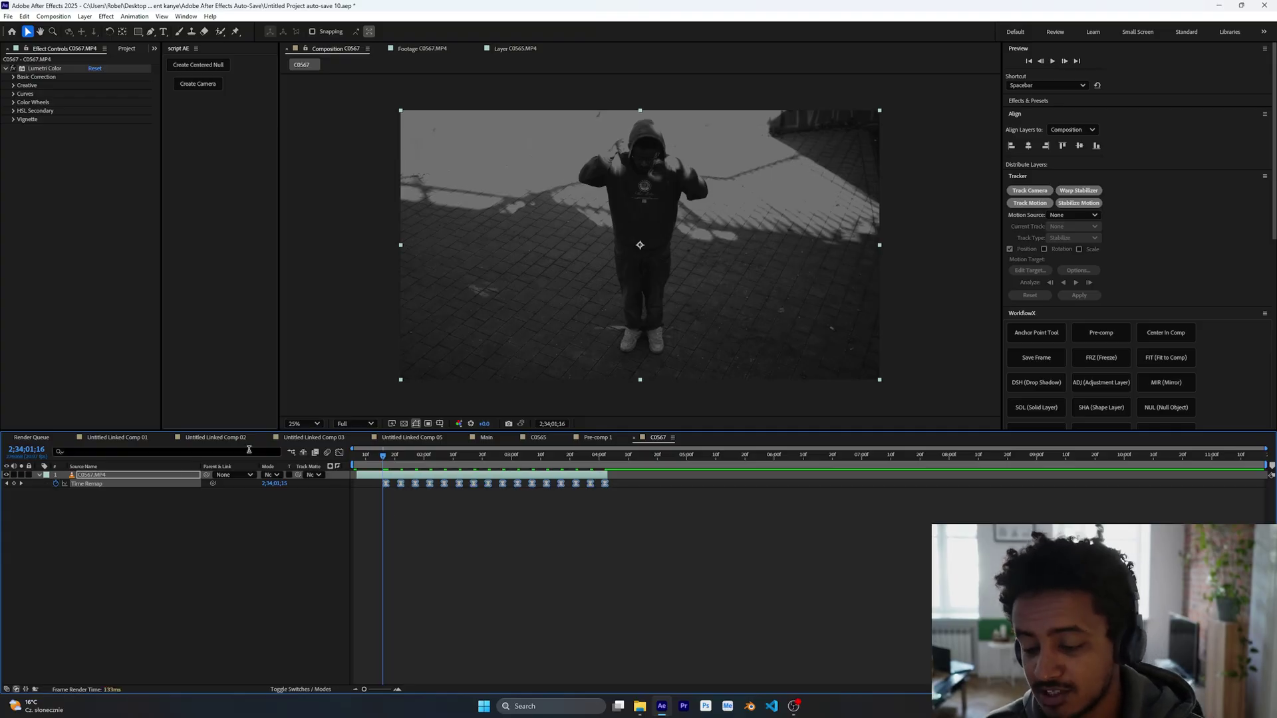
left_click(339, 453)
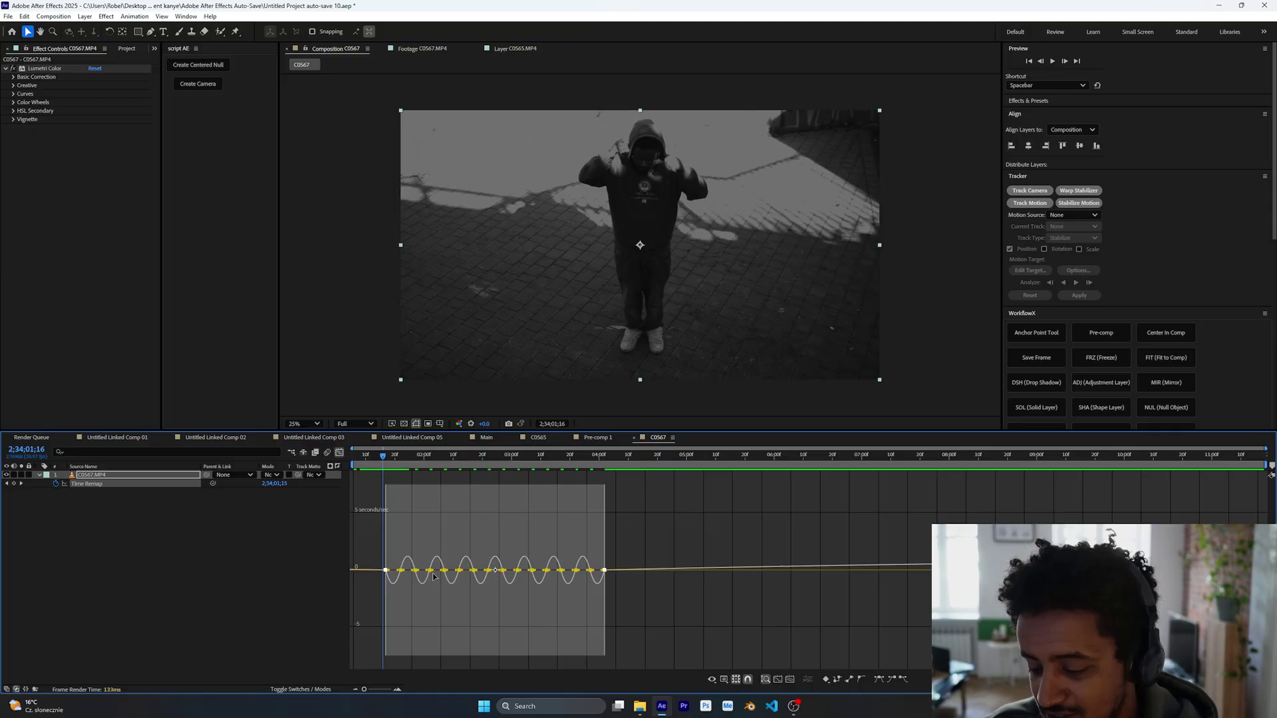
left_click_drag(391, 573, 345, 573)
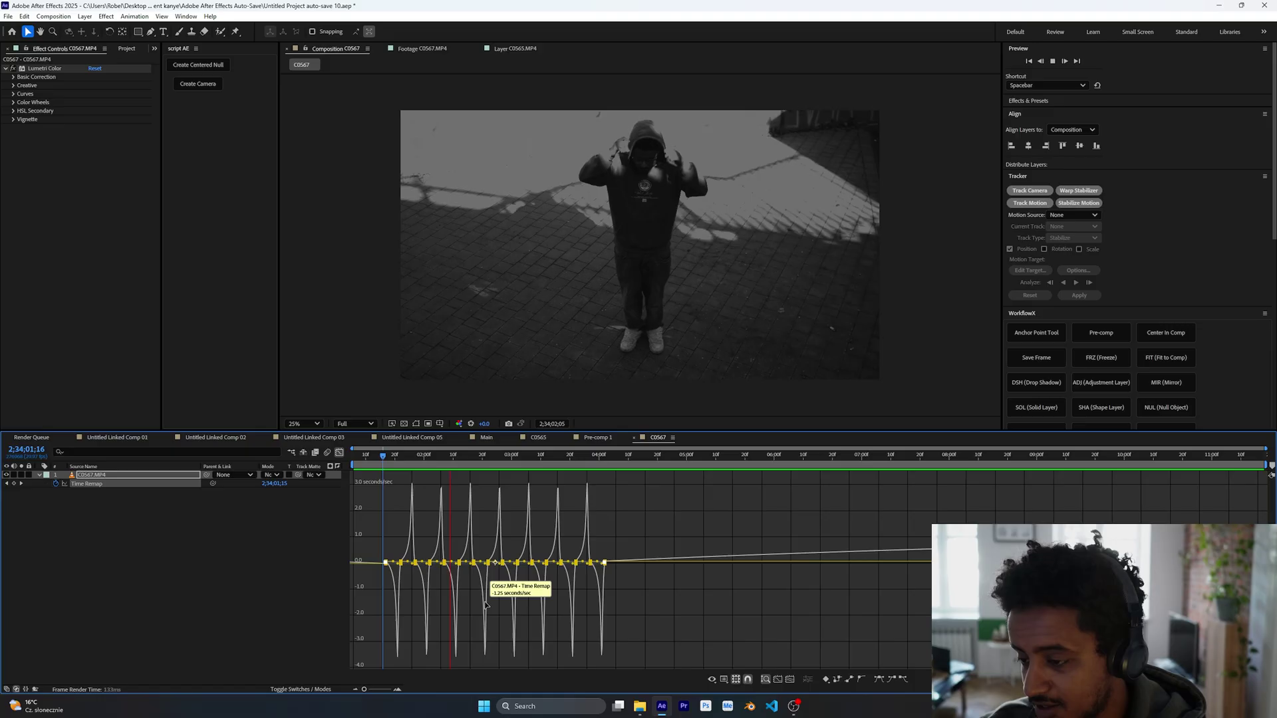
key("shift+F3")
left_click(382, 457)
left_click_drag(383, 459, 564, 456)
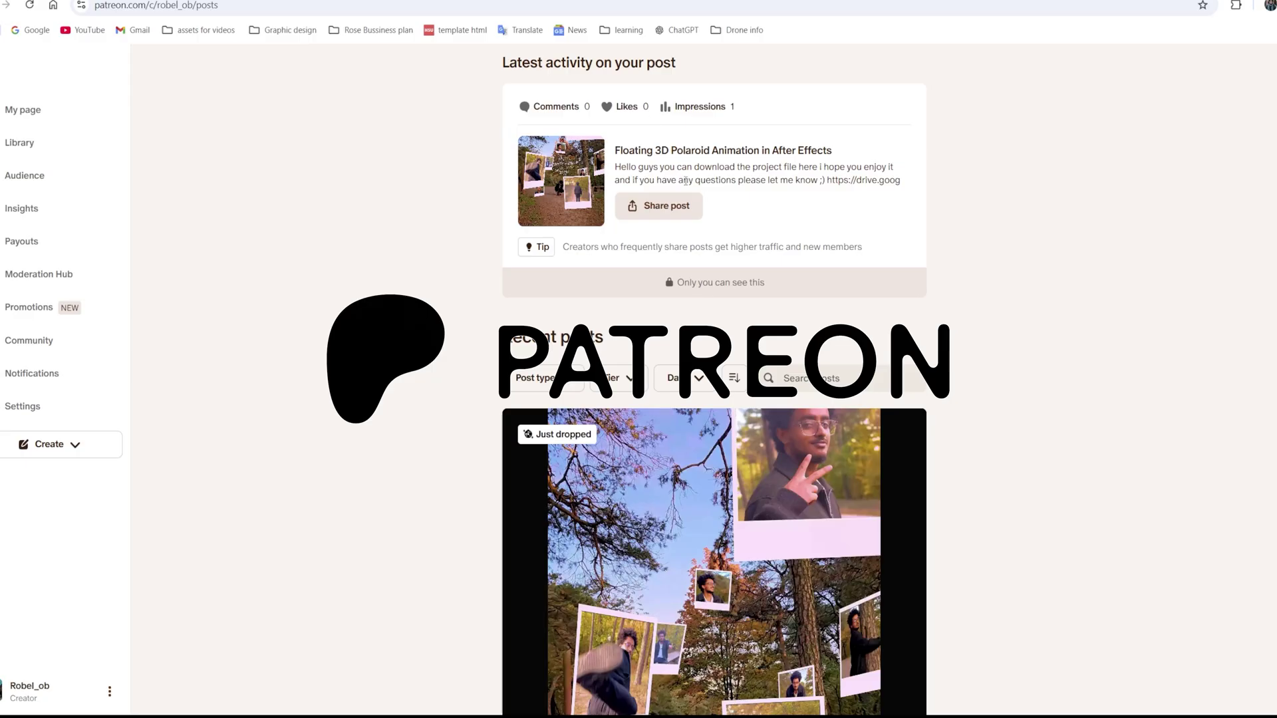
scroll(399, 265, "down", 7)
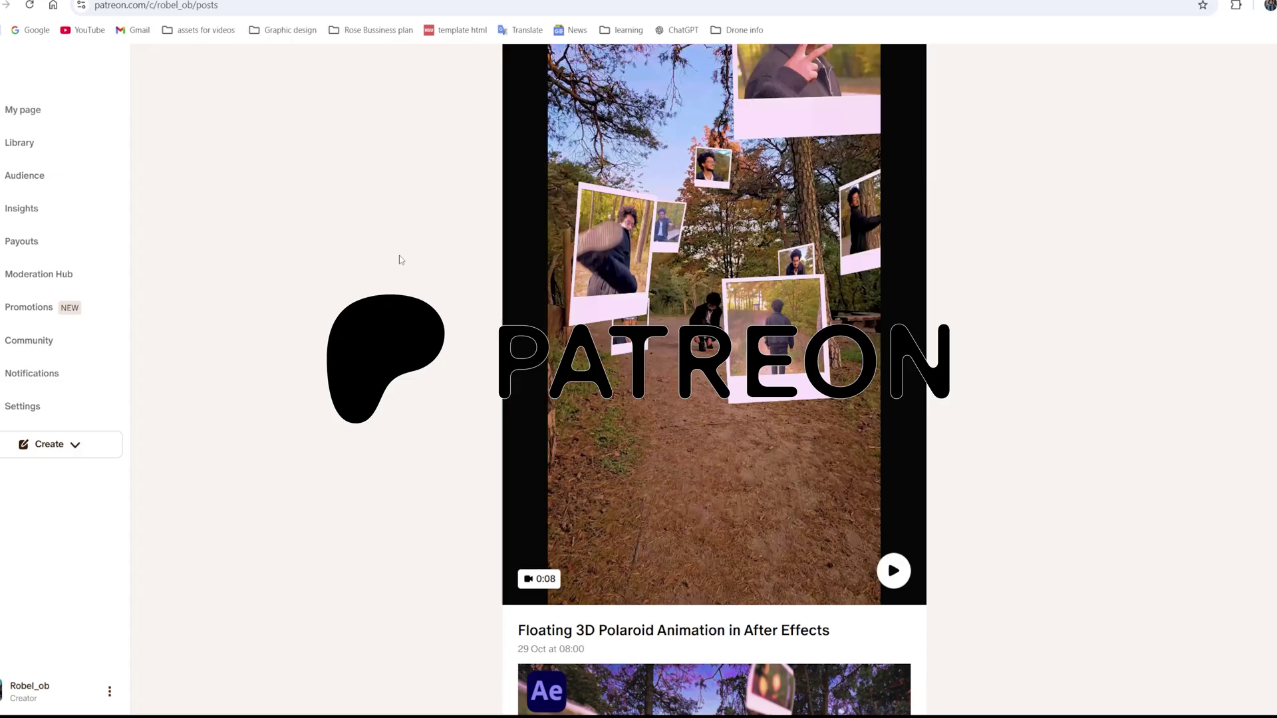
scroll(338, 267, "down", 17)
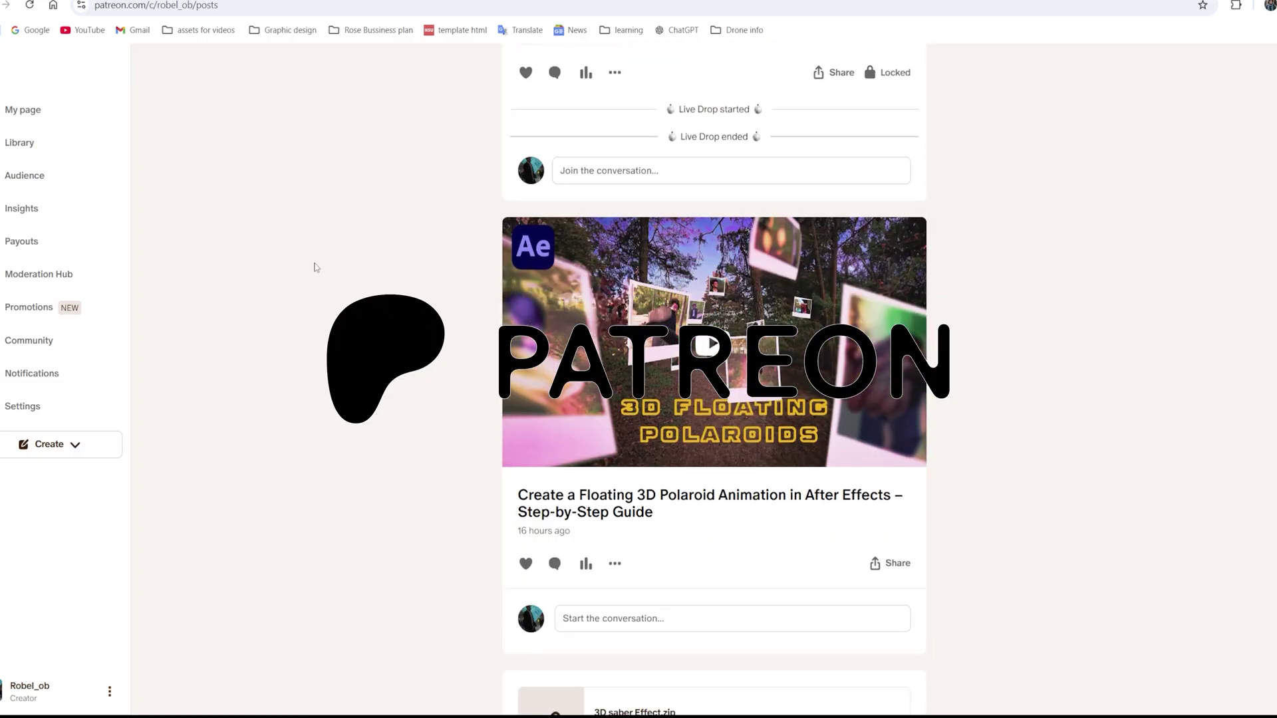
scroll(316, 265, "down", 15)
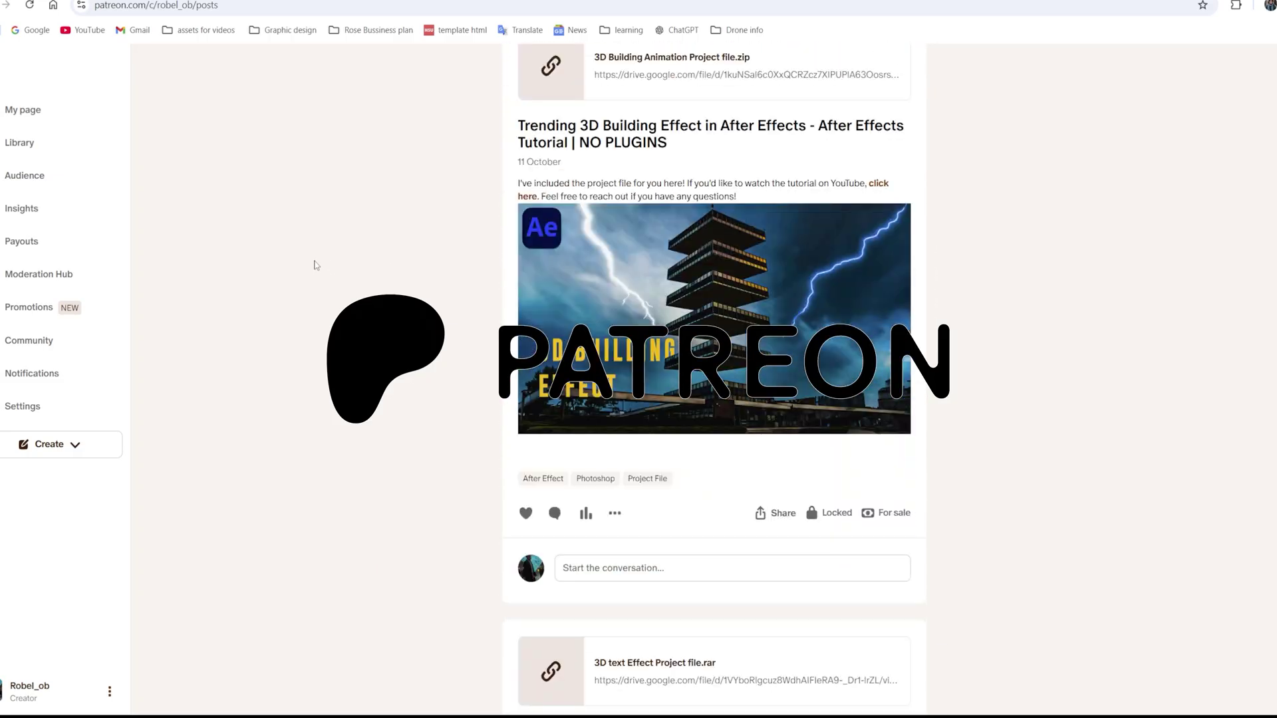
scroll(316, 265, "down", 16)
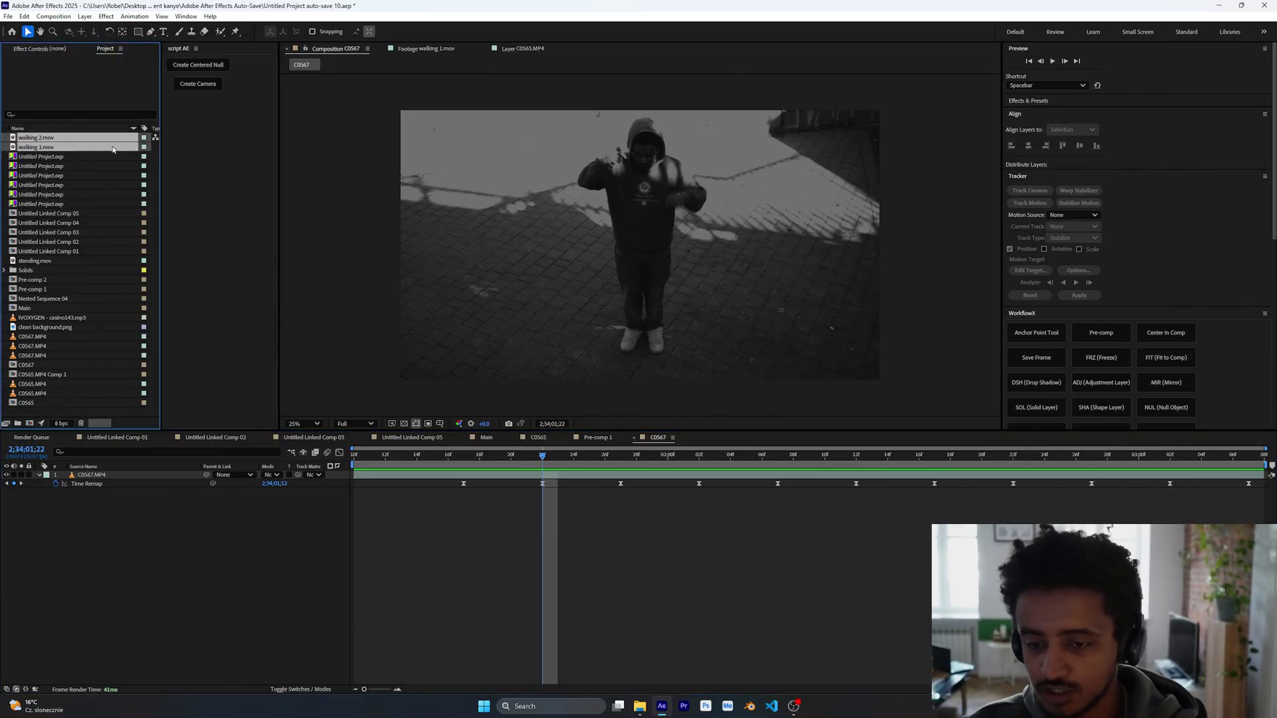
- Preview walking 2.mov, then add walking 1.mov and walking 2.mov as layers in C0567
double_click(36, 137)
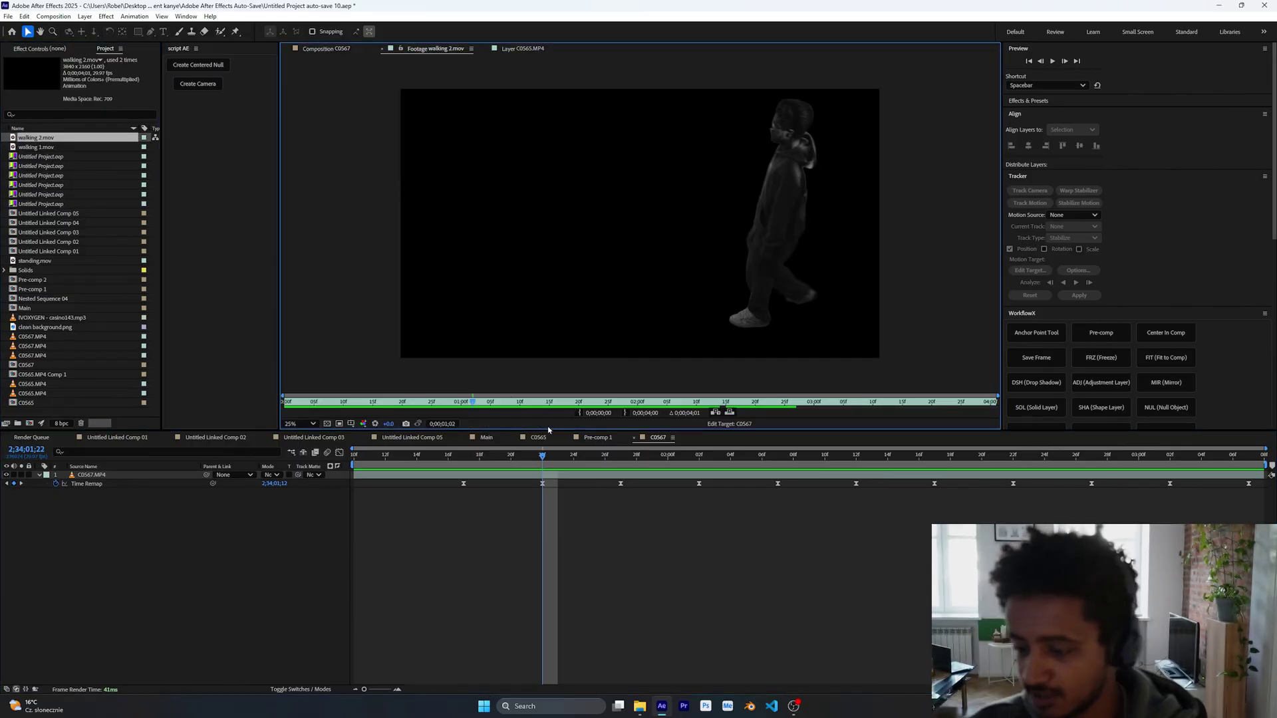
left_click_drag(479, 402, 525, 402)
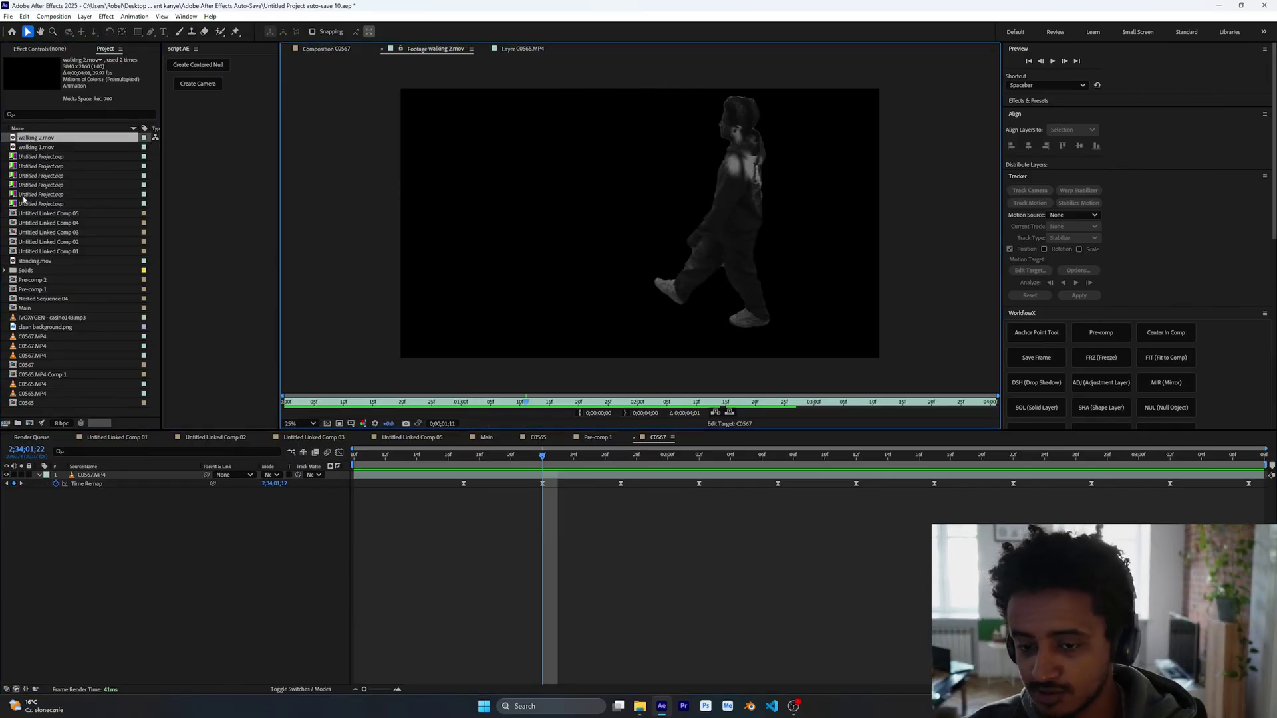
left_click(39, 147, "shift")
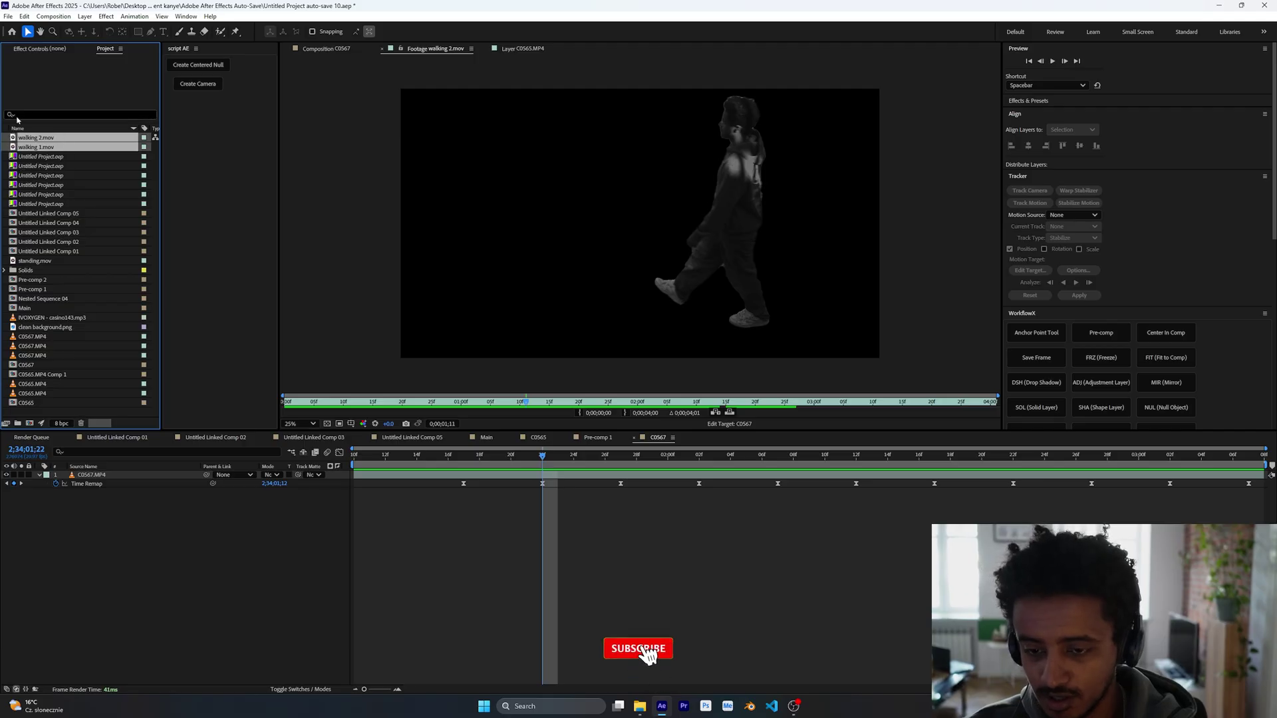
left_click_drag(35, 142, 101, 468)
left_click(526, 459)
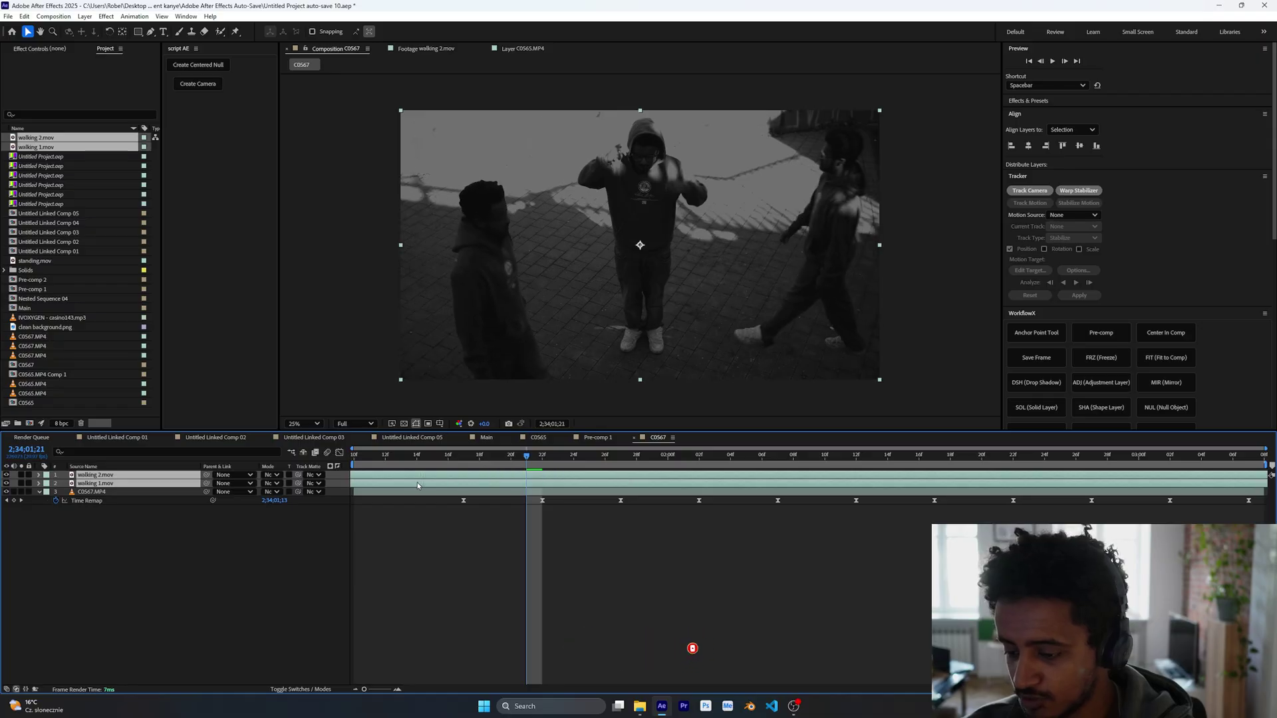
- Shift the walking 2.mov layer later in time
left_click(318, 542)
left_click_drag(625, 473, 577, 477)
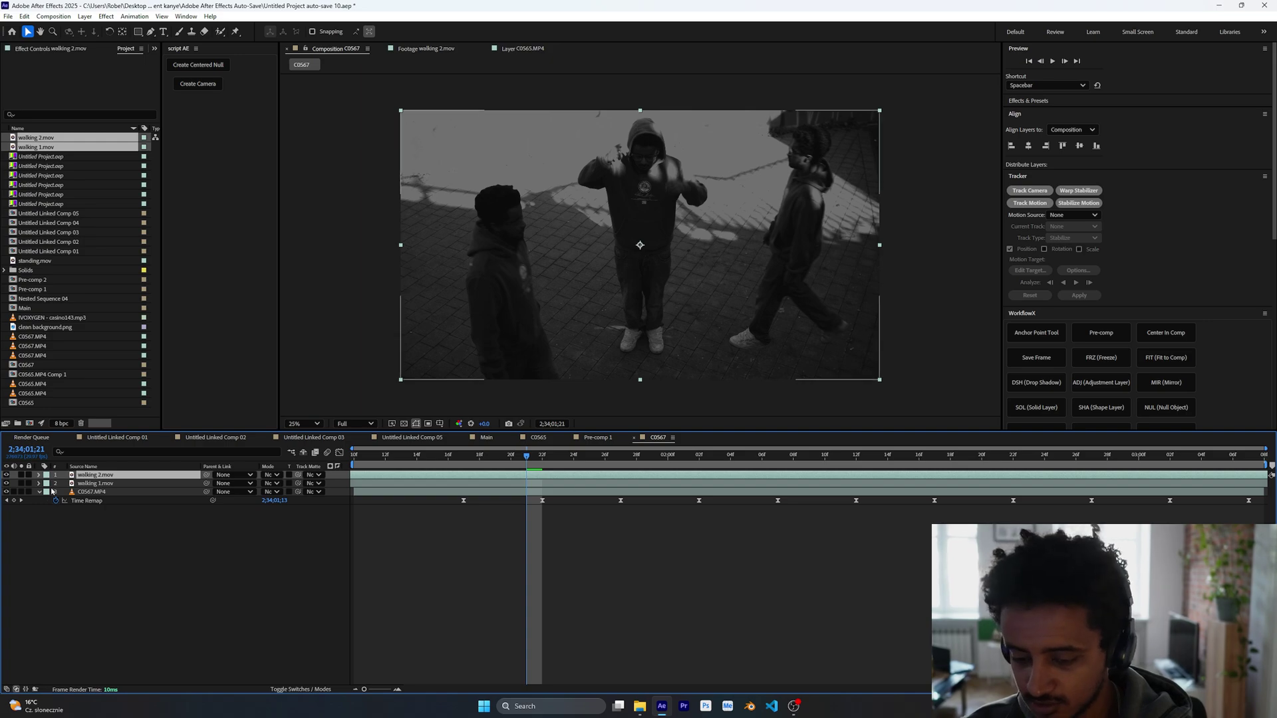
key("j")
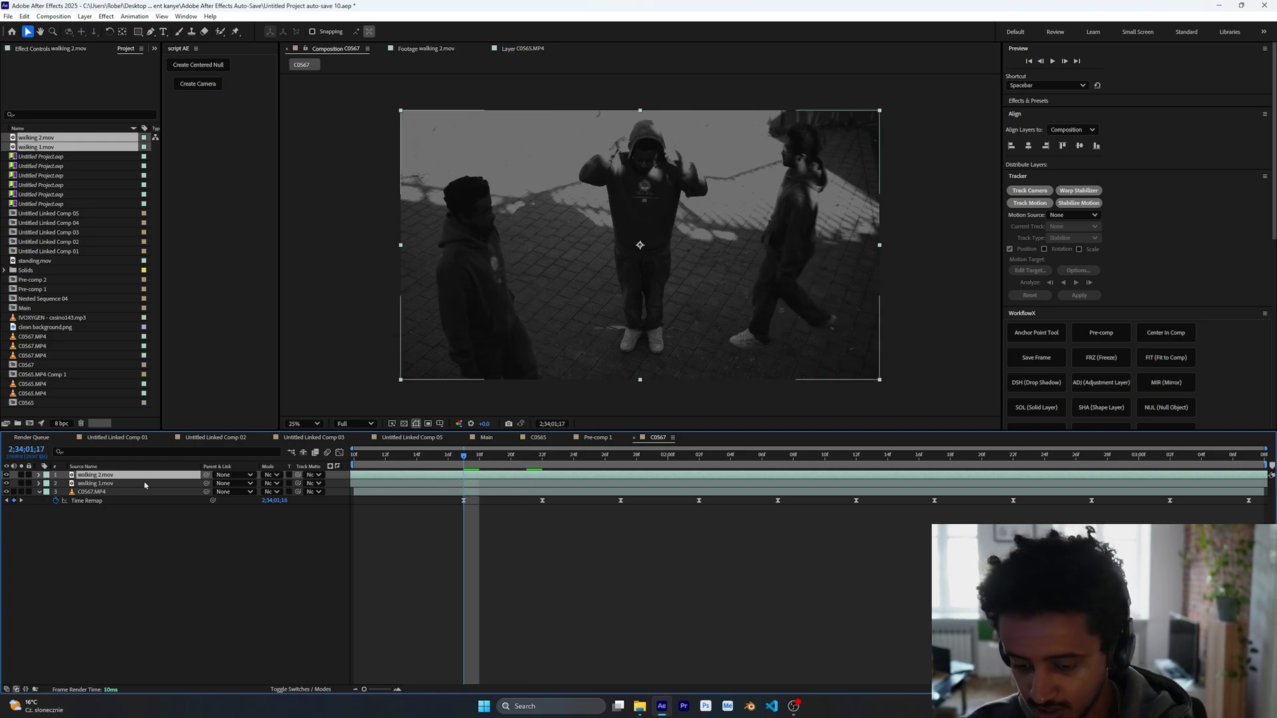
- Enable Time Remapping on walking 2.mov, set a rewinding keyframe pair, and repeat it along the layer
right_click(477, 482)
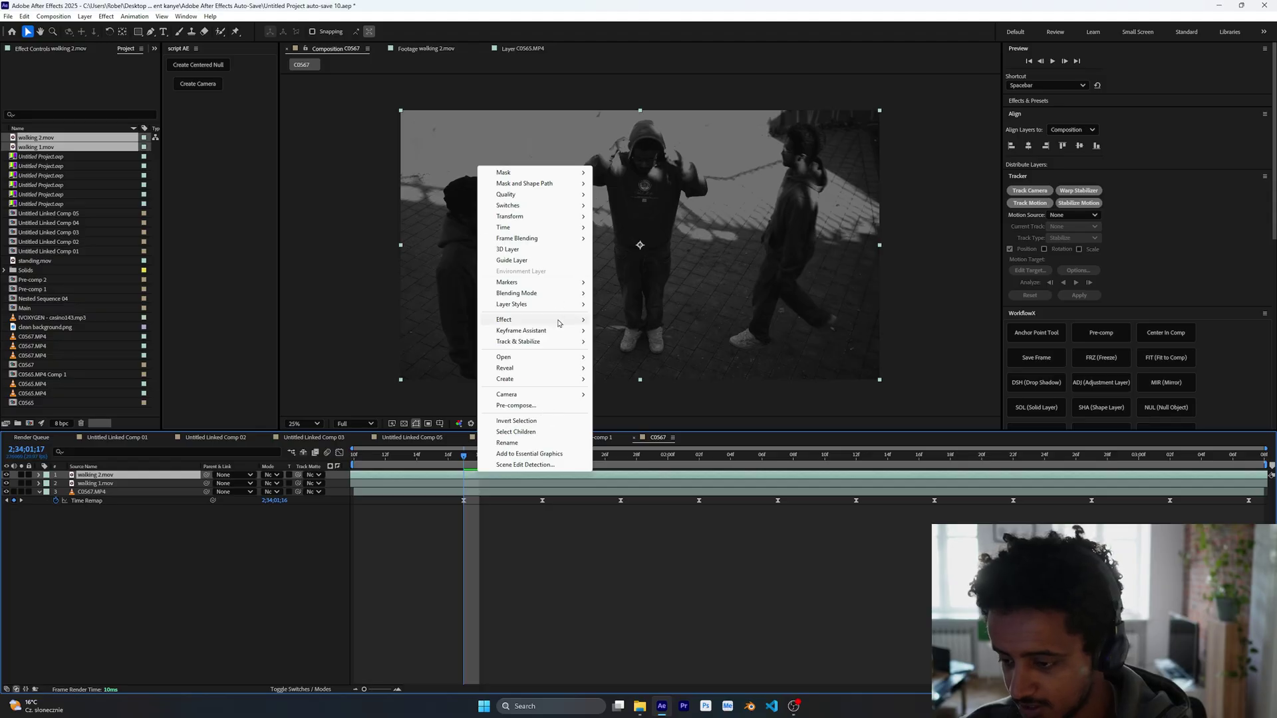
left_click(622, 228)
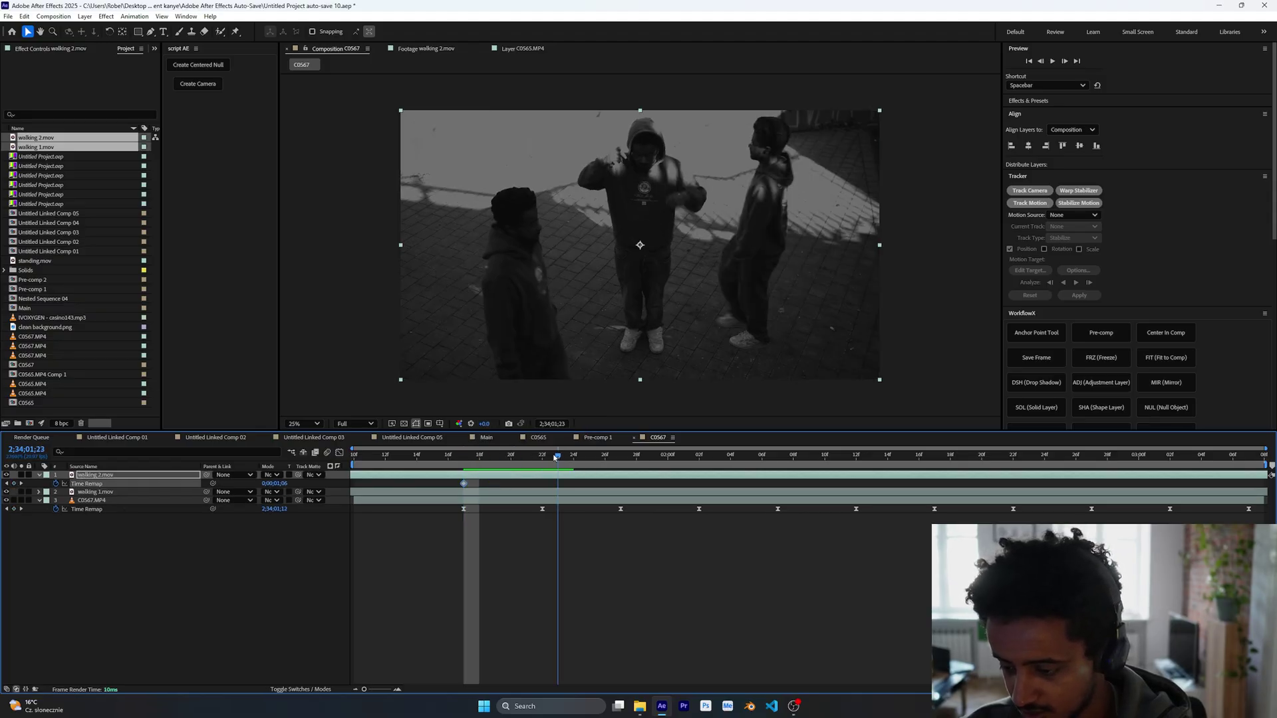
key("k")
left_click_drag(276, 483, 259, 484)
left_click_drag(493, 488, 442, 490)
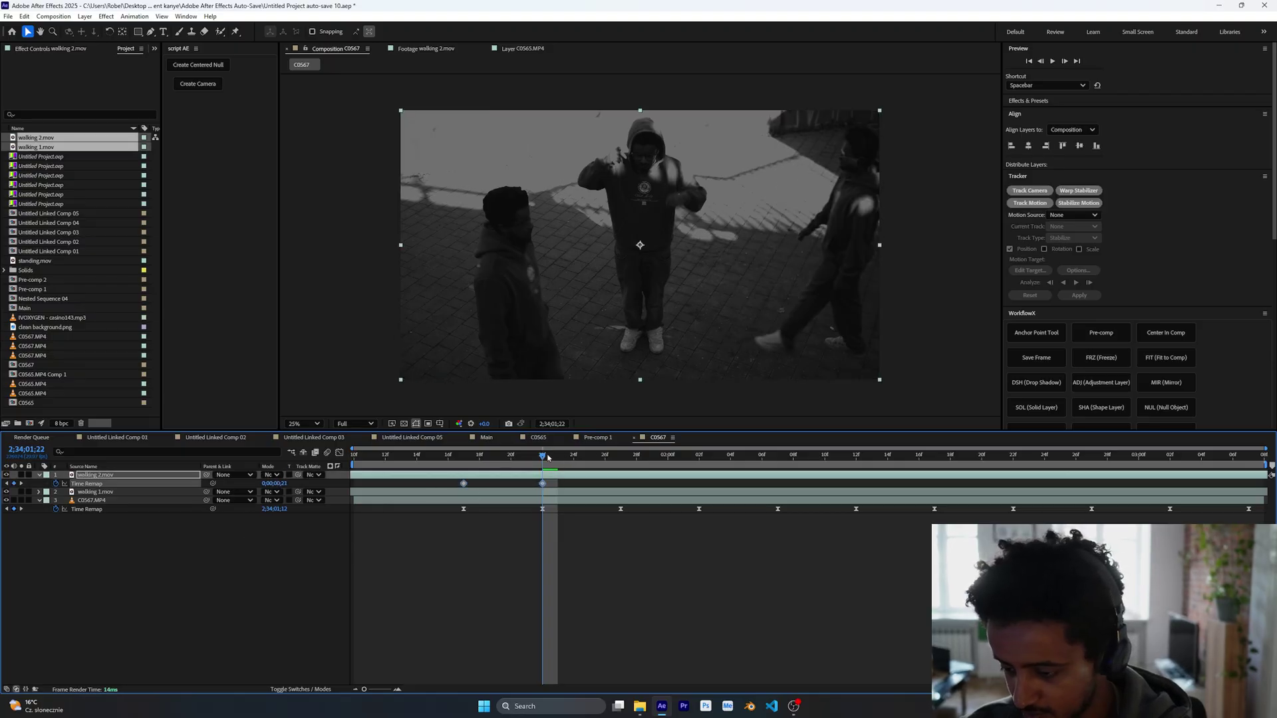
key("Page_Up")
key("Page_Up")
key("Page_Up")
key("Page_Up")
key("Page_Up")
key("Page_Up")
key("Page_Up")
key("Page_Up")
key("ctrl+v")
key("ctrl+v")
key("ctrl+v")
key("ctrl+v")
key("ctrl+v")
key("ctrl+v")
key("ctrl+v")
key("ctrl+v")
key("ctrl+v")
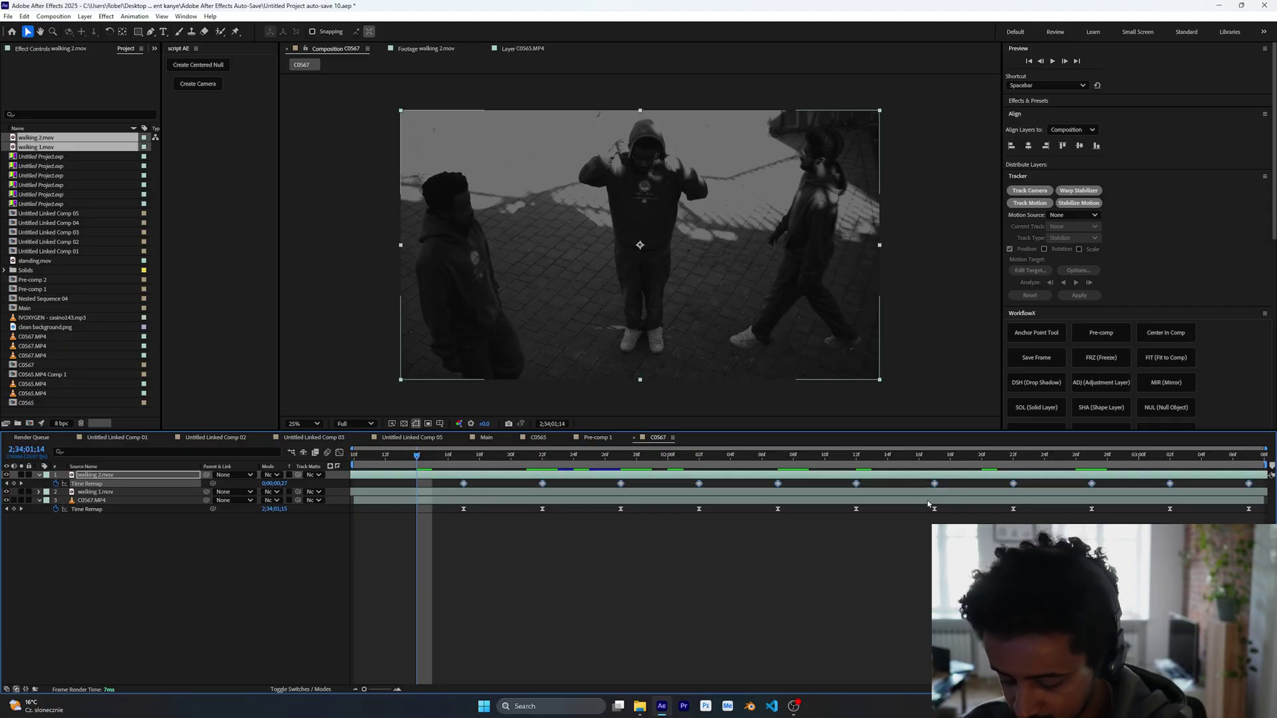
- Ease walking 2.mov's Time Remap keyframes and sharpen their speed curve into steep spikes
key("F9")
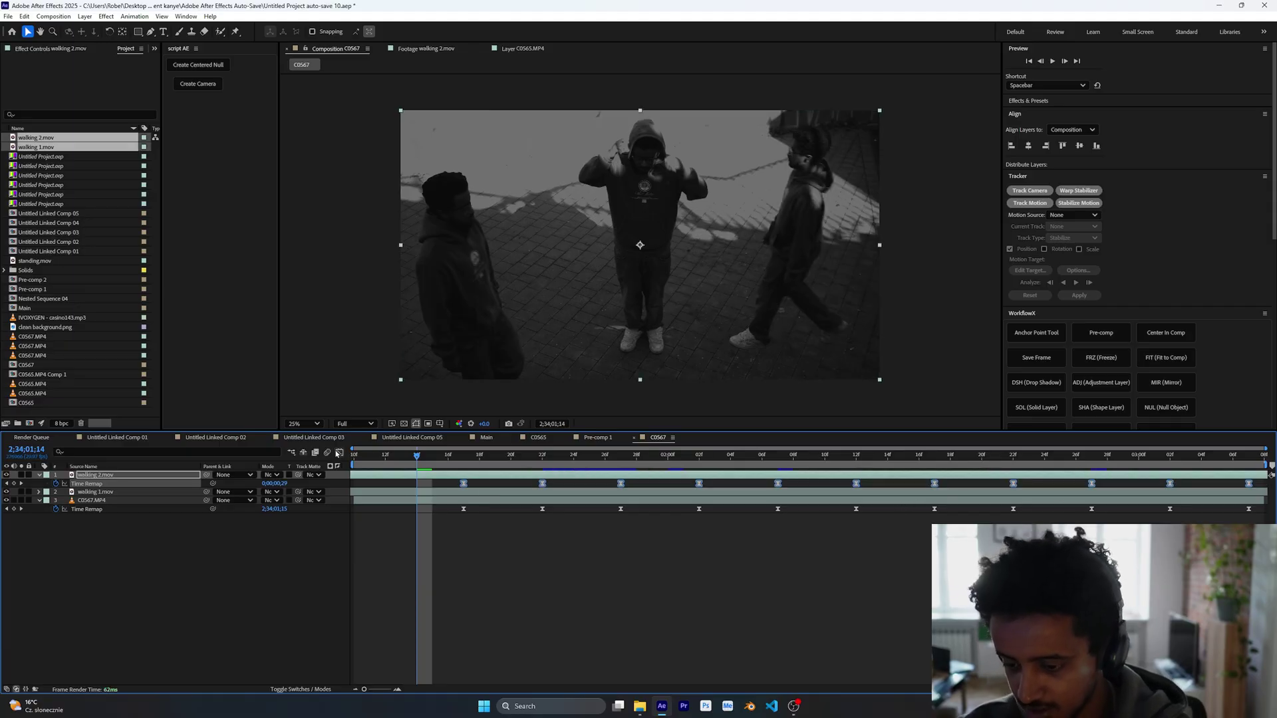
left_click(339, 453)
left_click_drag(479, 573, 503, 570)
- Enable Time Remapping on the walking 1.mov layer
left_click(338, 454)
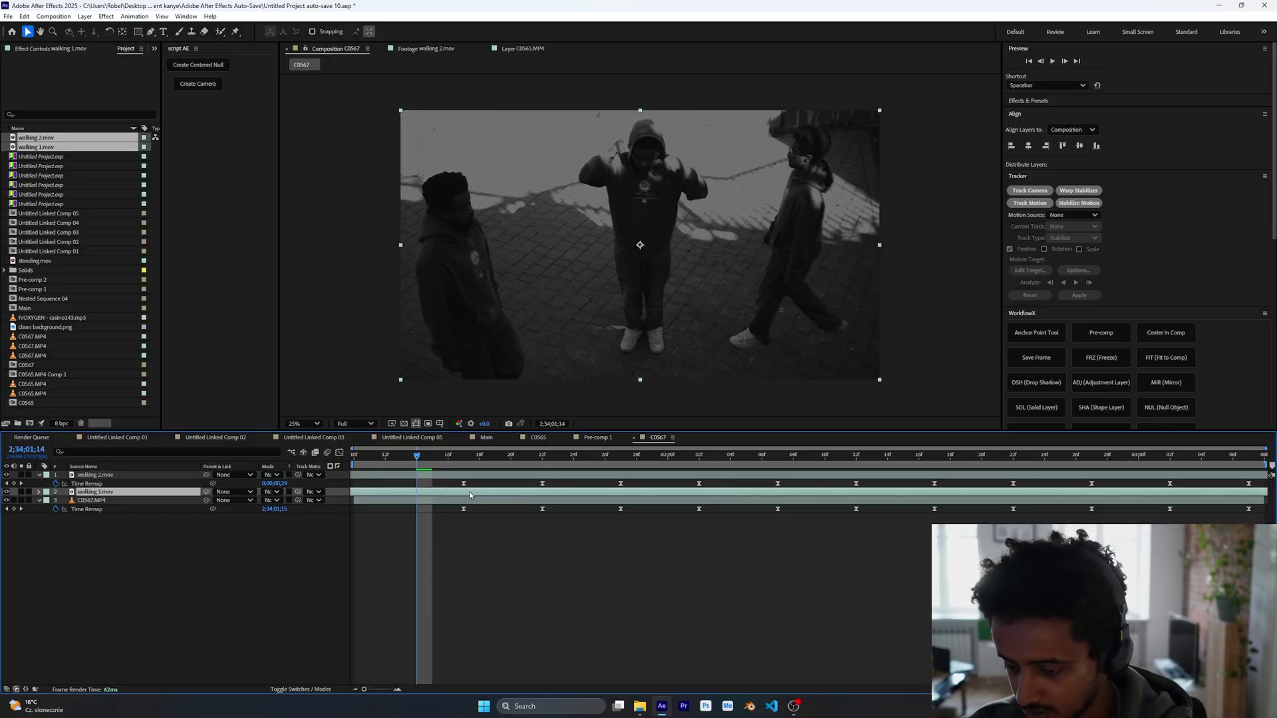
left_click(469, 494)
right_click(469, 493)
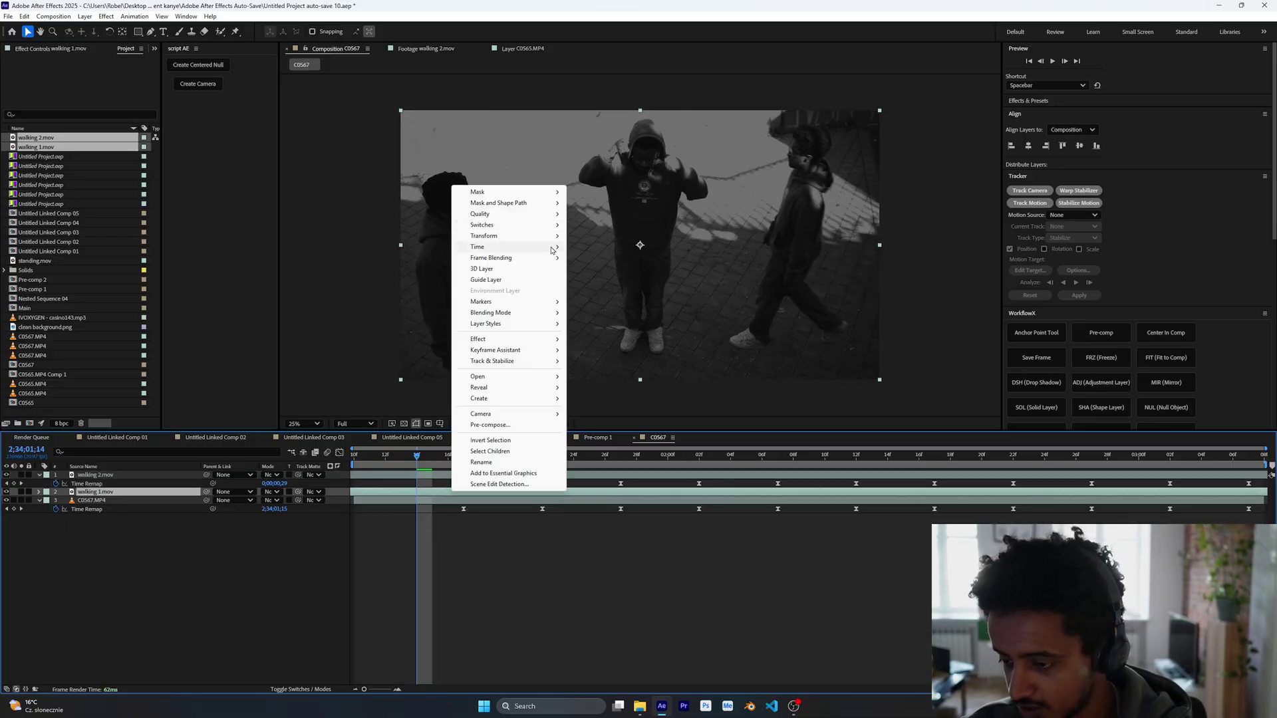
mouse_move(553, 249)
left_click(597, 251)
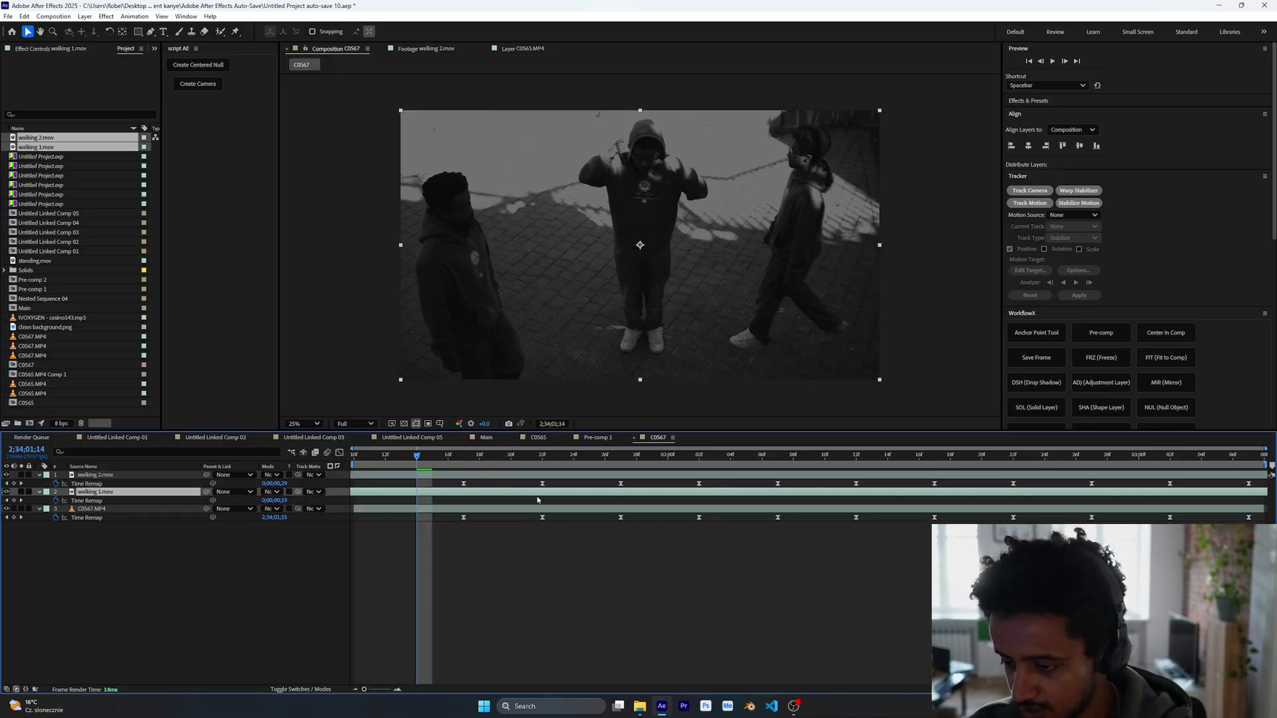
- Add a Time Remap keyframe pair on walking 1.mov and repeat it along the layer
left_click_drag(417, 460, 463, 466)
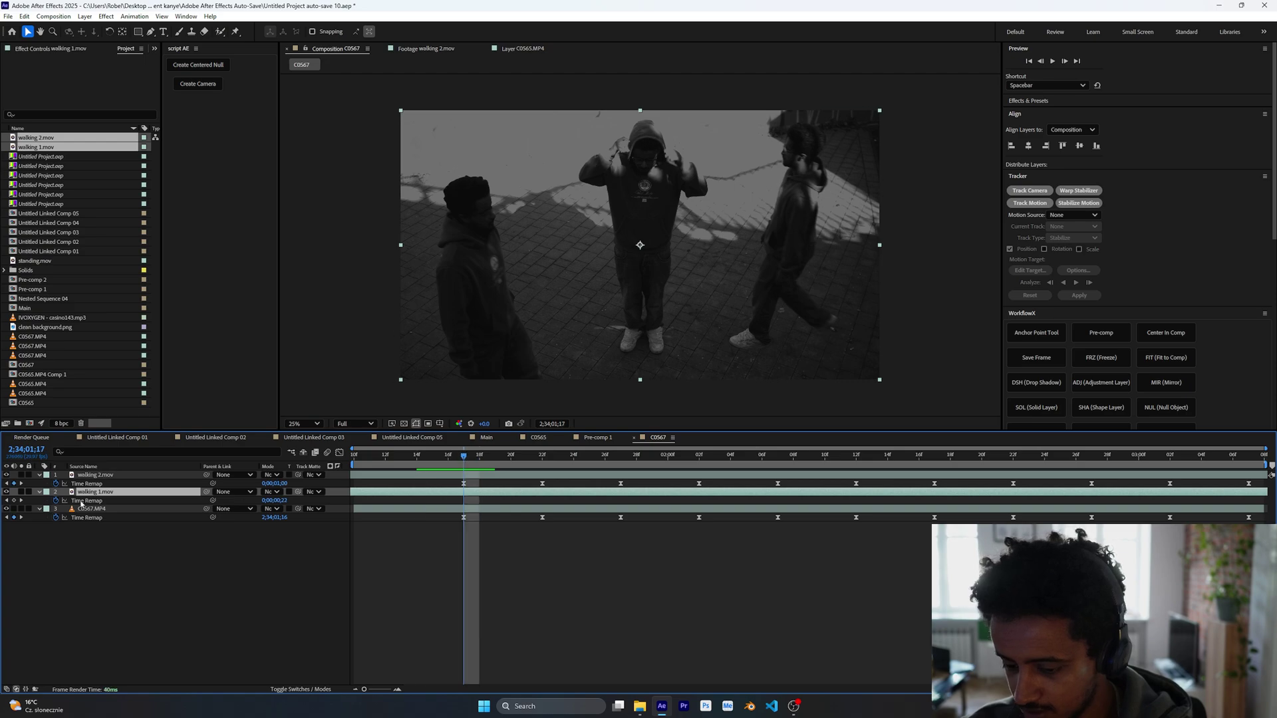
left_click(14, 501)
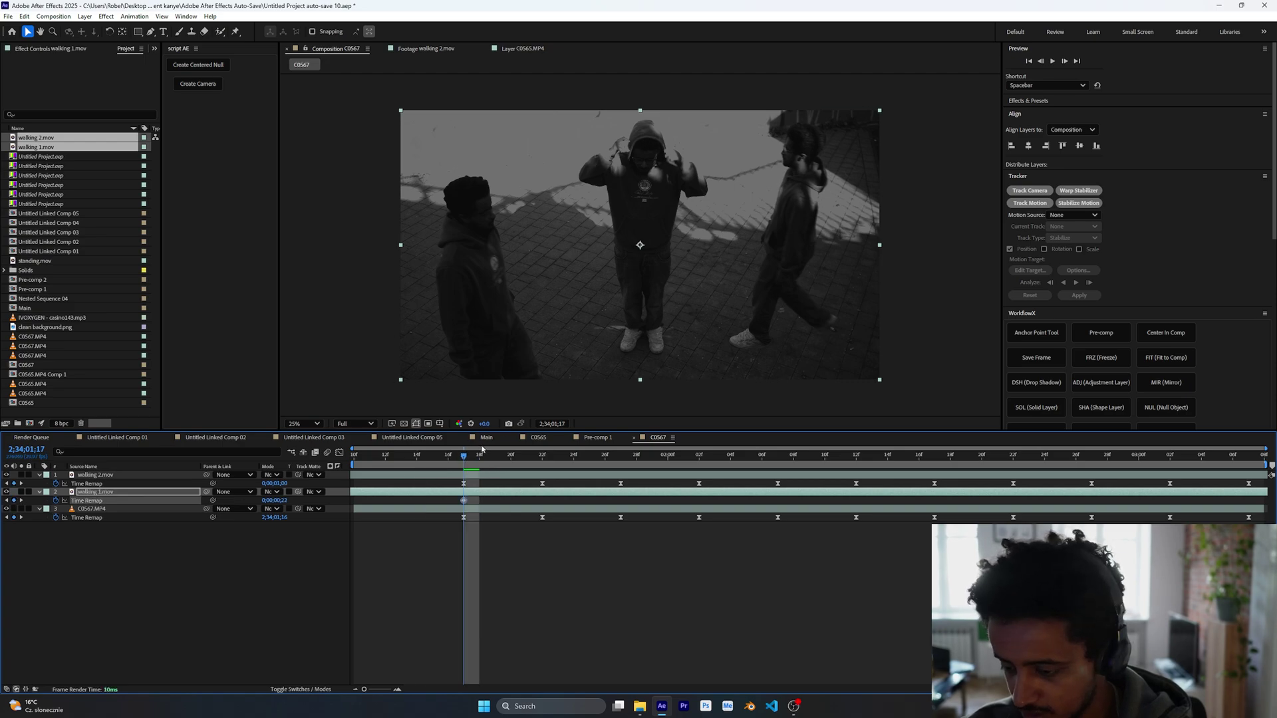
left_click_drag(467, 456, 543, 456)
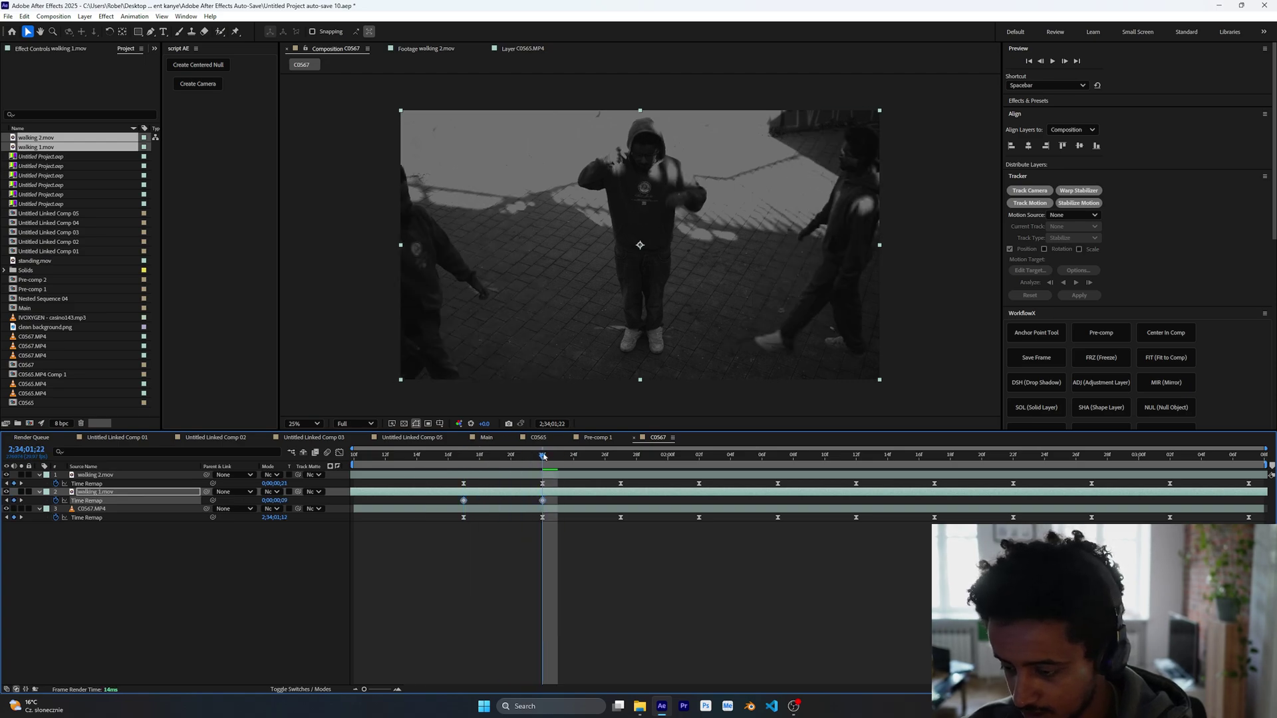
key("ctrl+c")
key("ctrl+v")
key("ctrl+v")
key("ctrl+v")
key("ctrl+v")
key("ctrl+v")
key("ctrl+v")
key("ctrl+v")
key("ctrl+v")
key("ctrl+v")
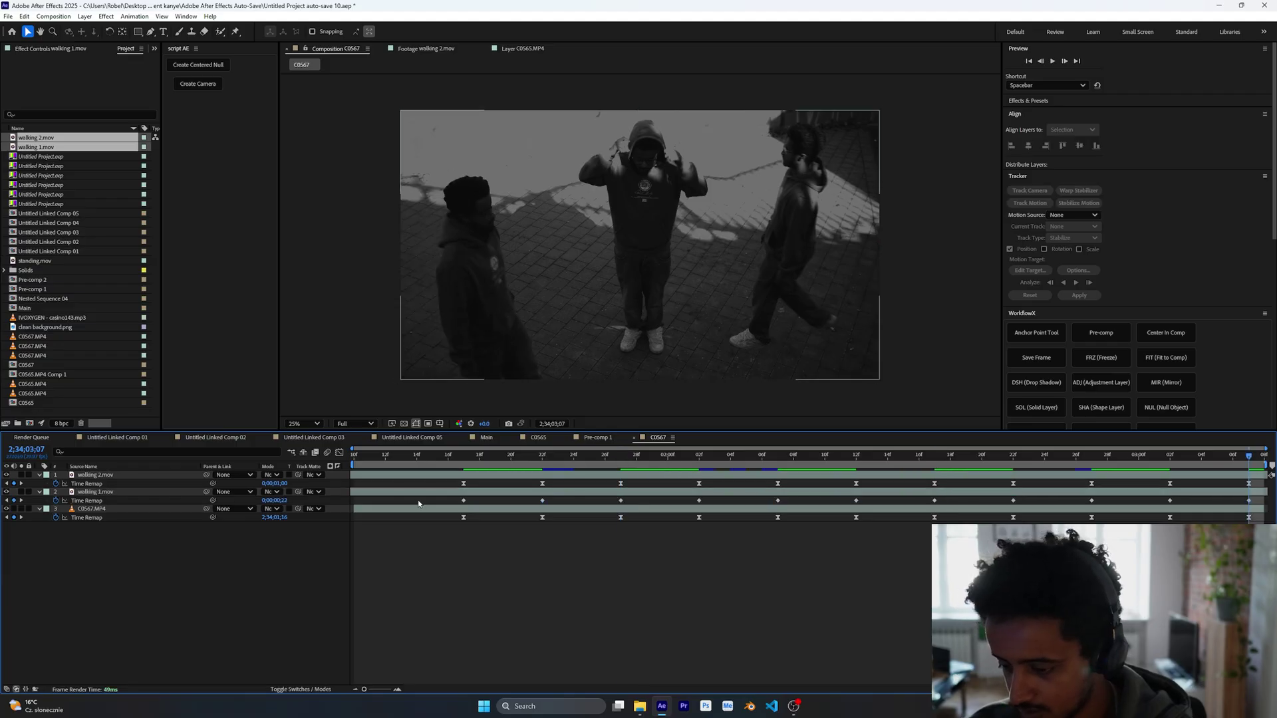
- Sharpen all walking 1.mov Time Remap speed curves into steep spikes
left_click_drag(419, 504, 986, 491)
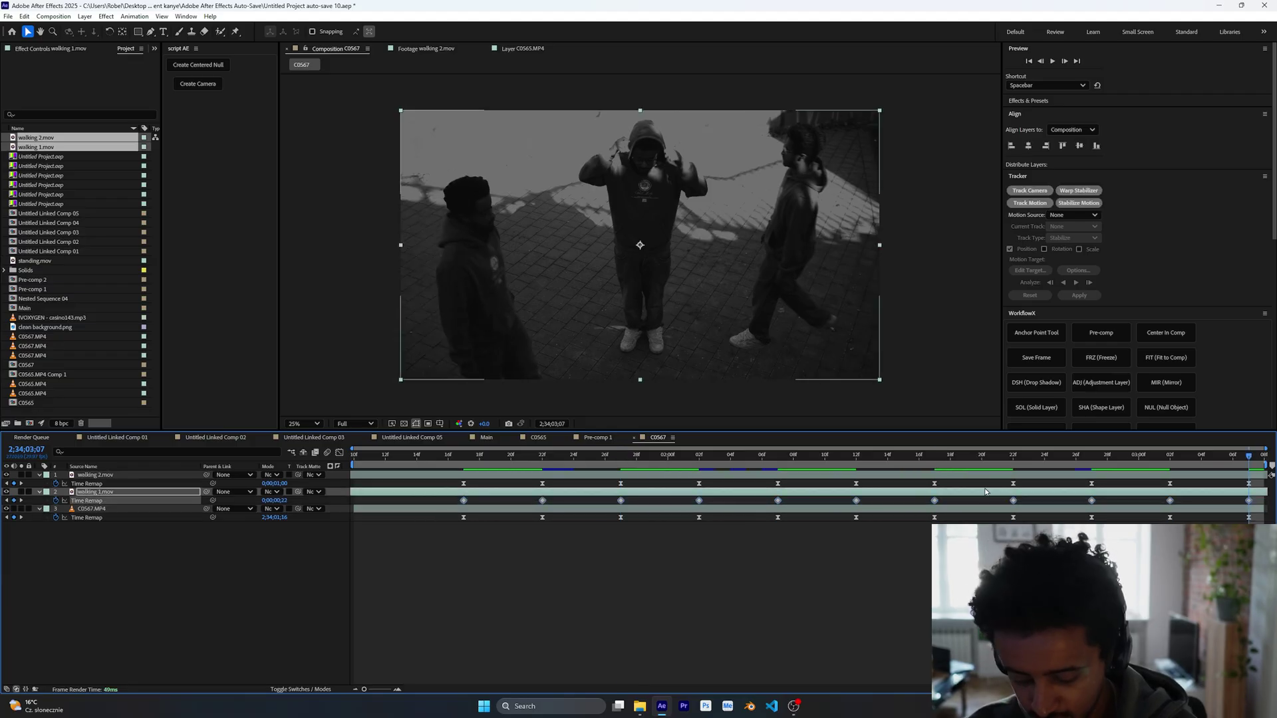
left_click(340, 452)
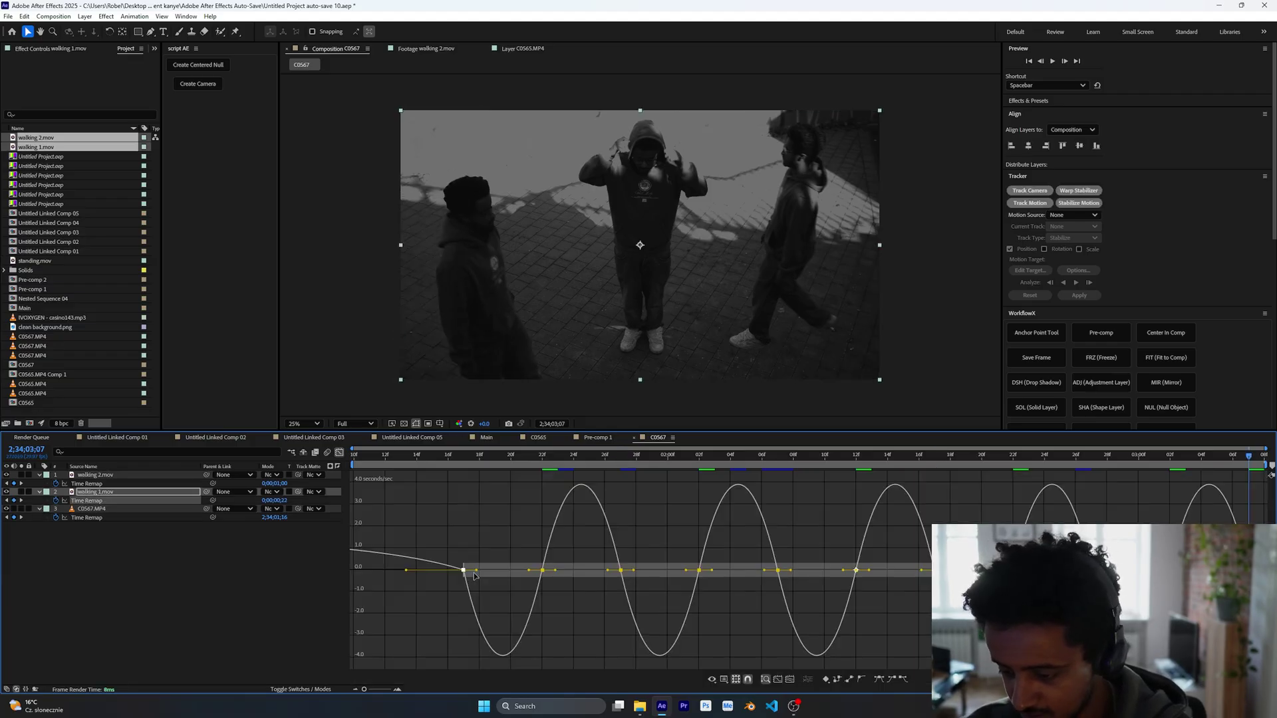
left_click_drag(482, 575, 539, 570)
key("shift+F3")
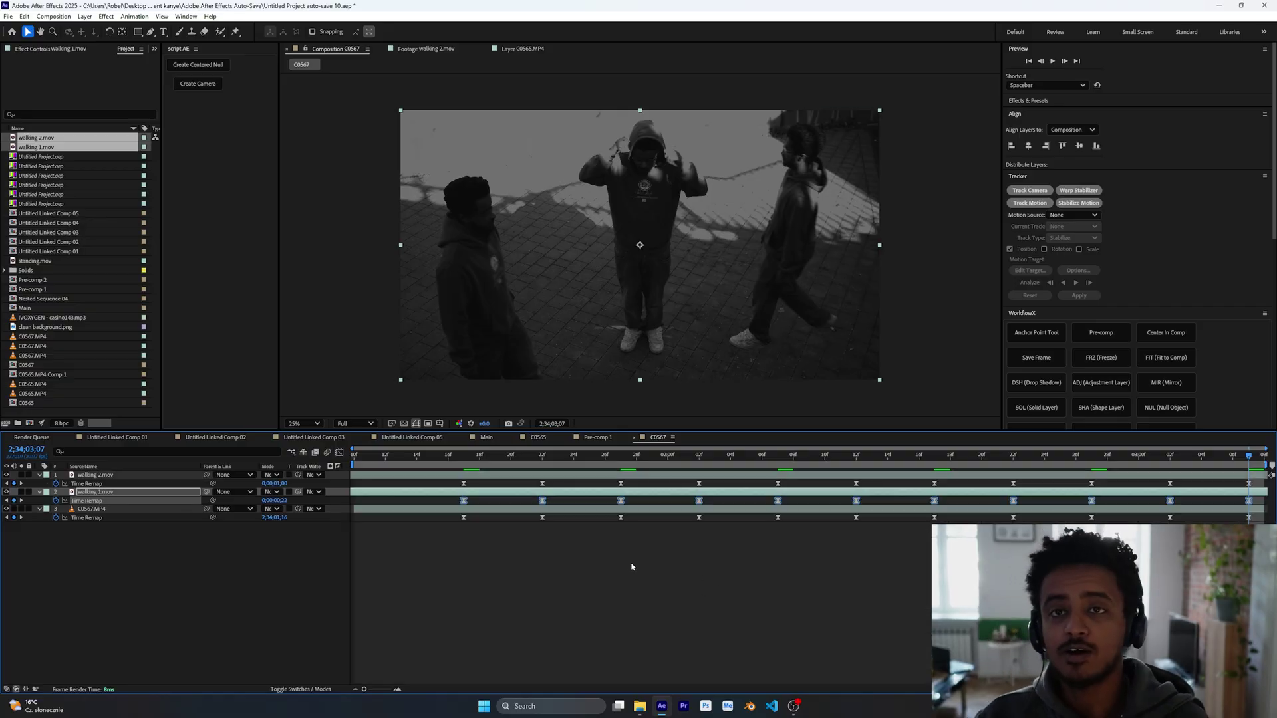
key("space")
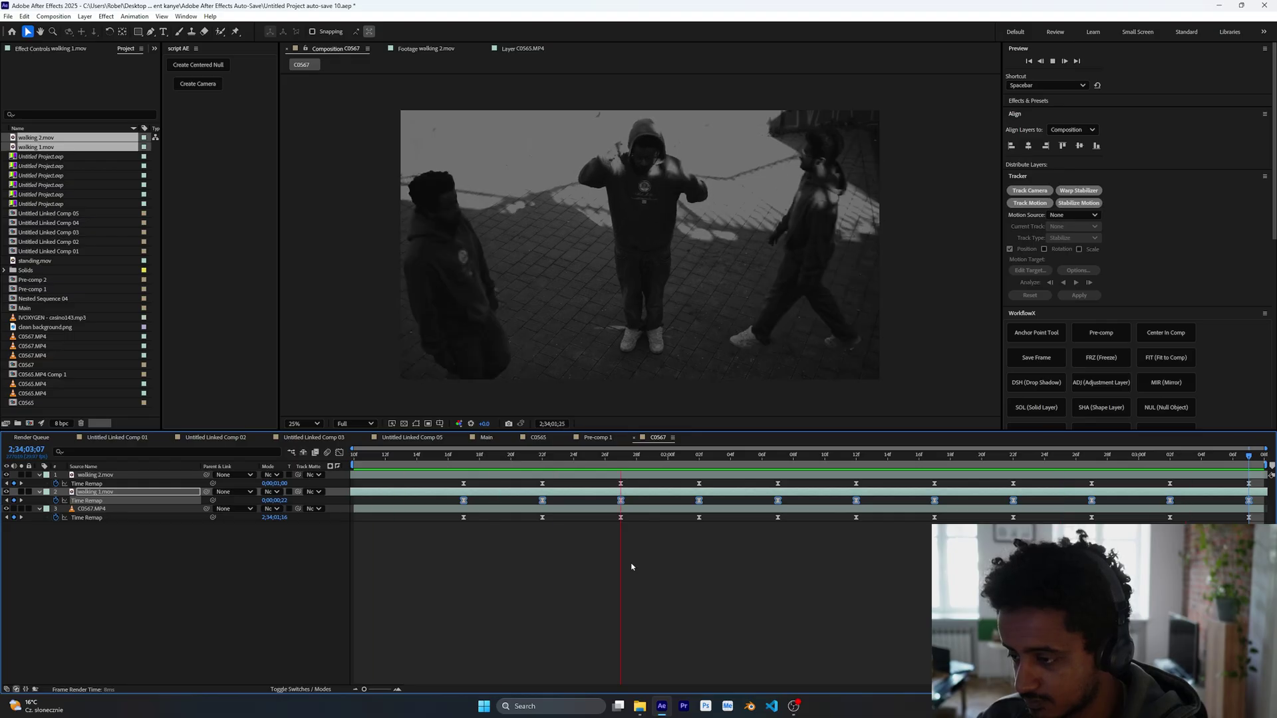
key("space")
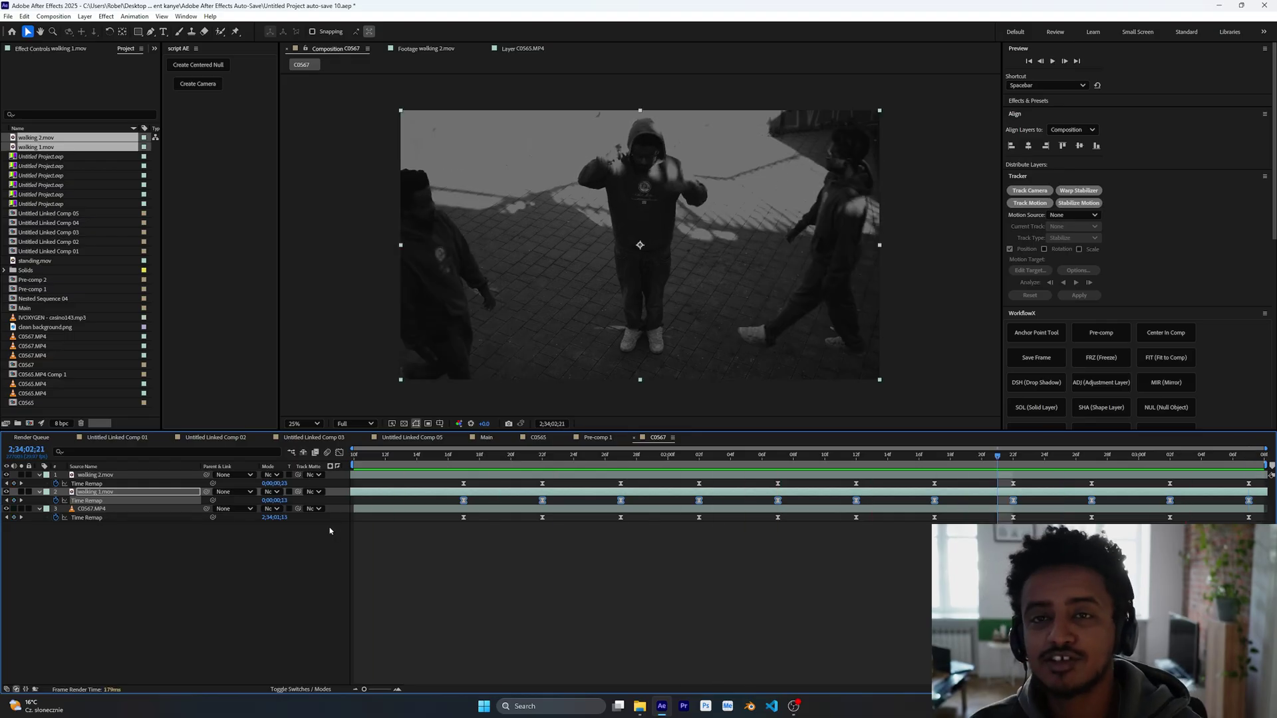